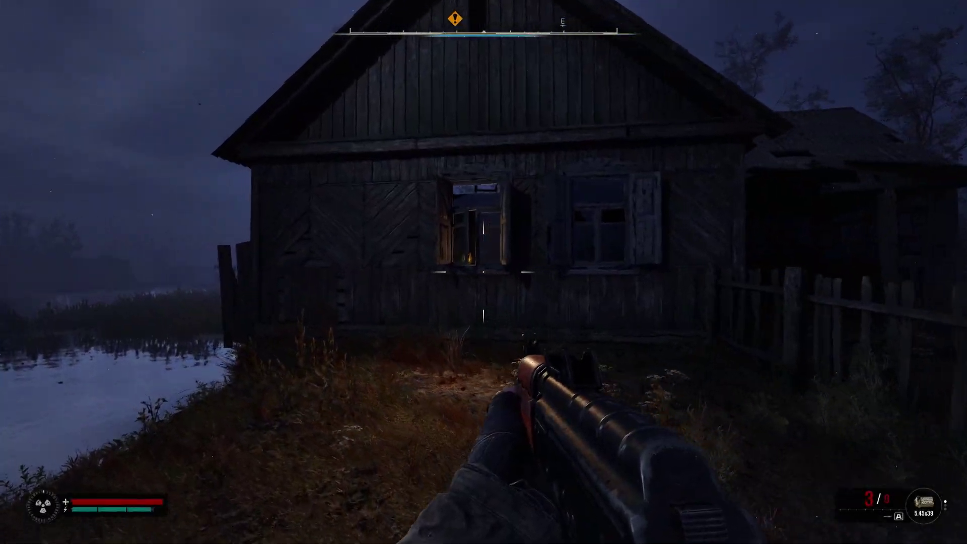
Step: Walk past the house's lit window and lantern to the swamp's water edge
key(w)
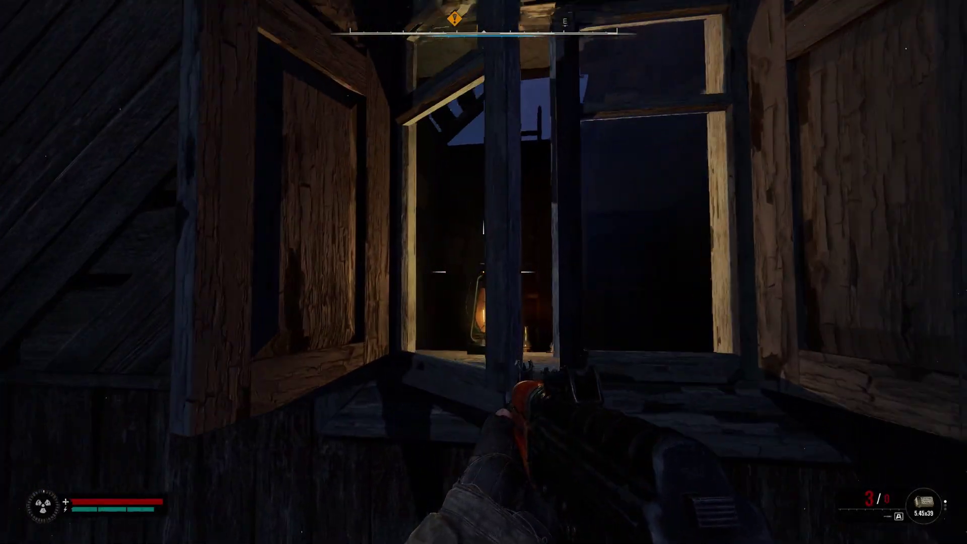
key(s)
key(d)
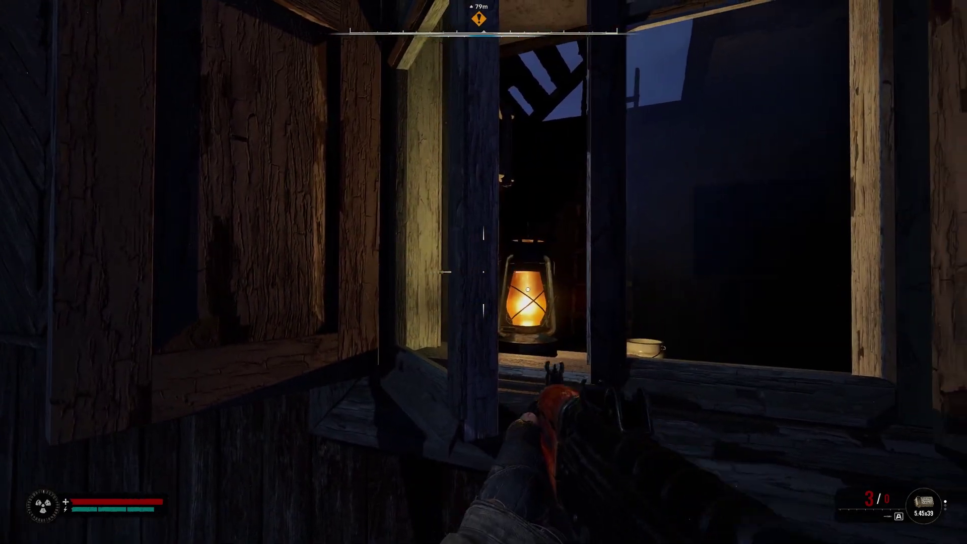
key(w)
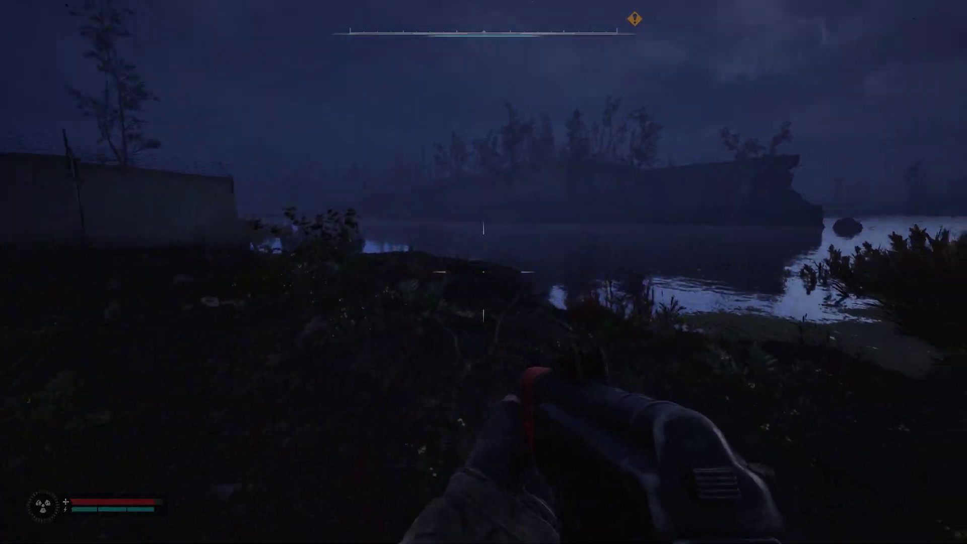
key(w)
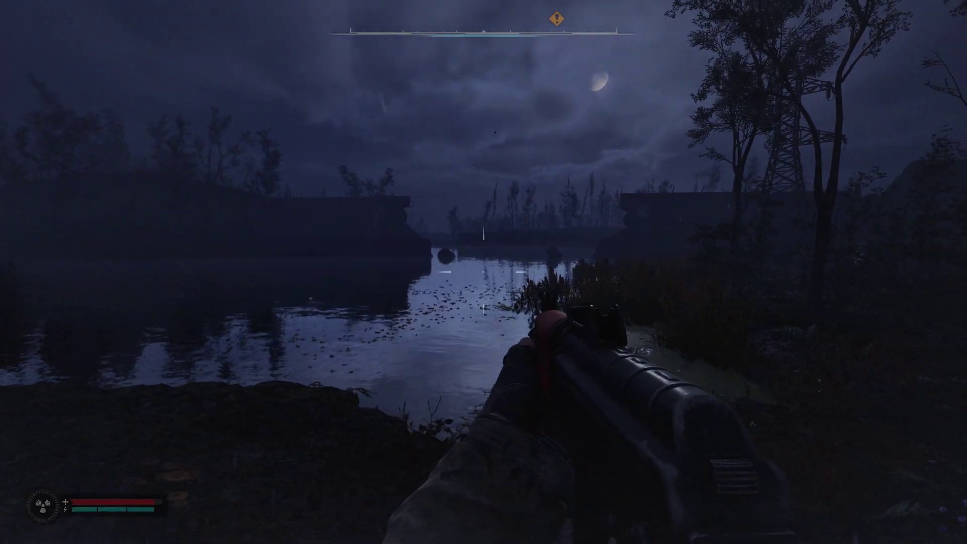
Step: Lower the weapon and examine the equipped artifact in the inventory
key(h)
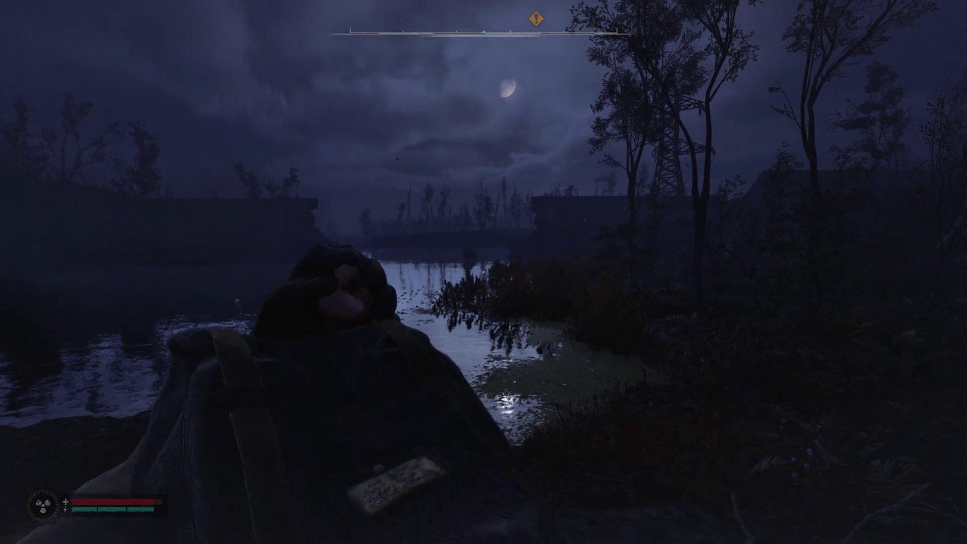
key(i)
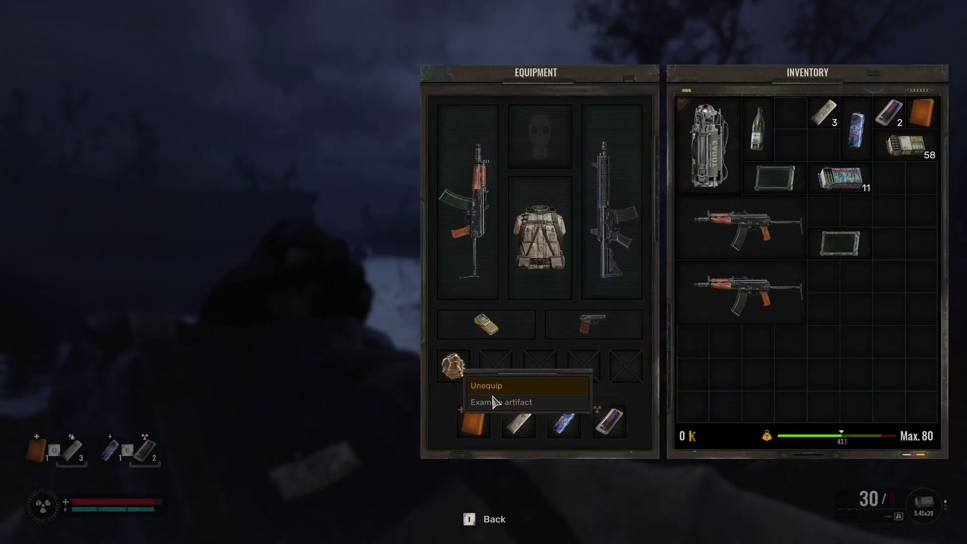
click(493, 401)
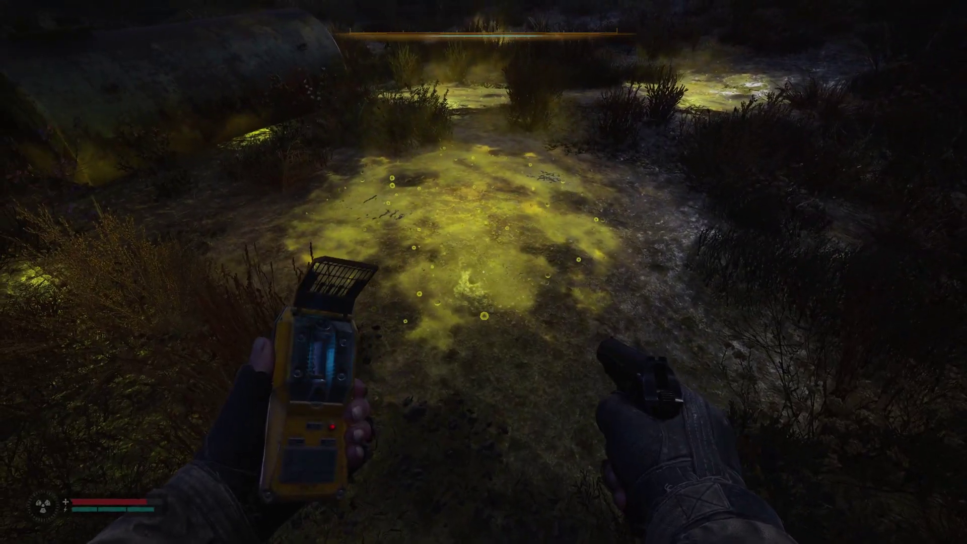
Step: Walk into the anomaly, pick up the Slug artifact and climb over the pipe
key(w)
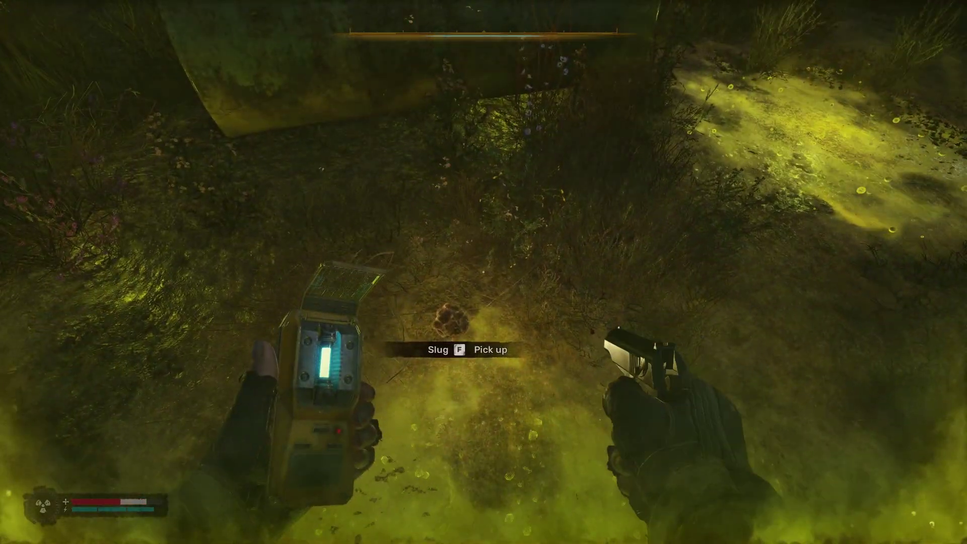
key(f)
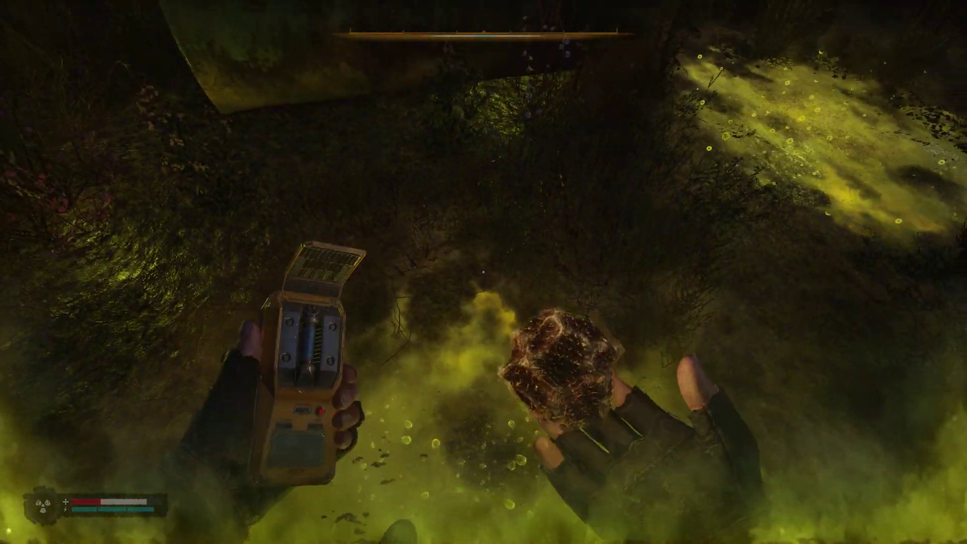
key(w)
key(space)
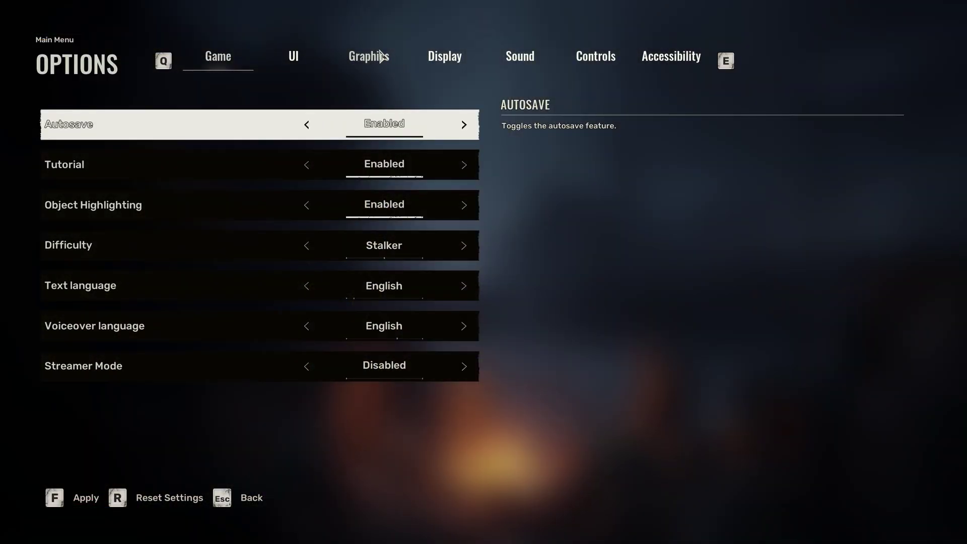
Step: In Graphics, cycle the Overall quality preset through Low and Medium, ending on Custom
click(375, 58)
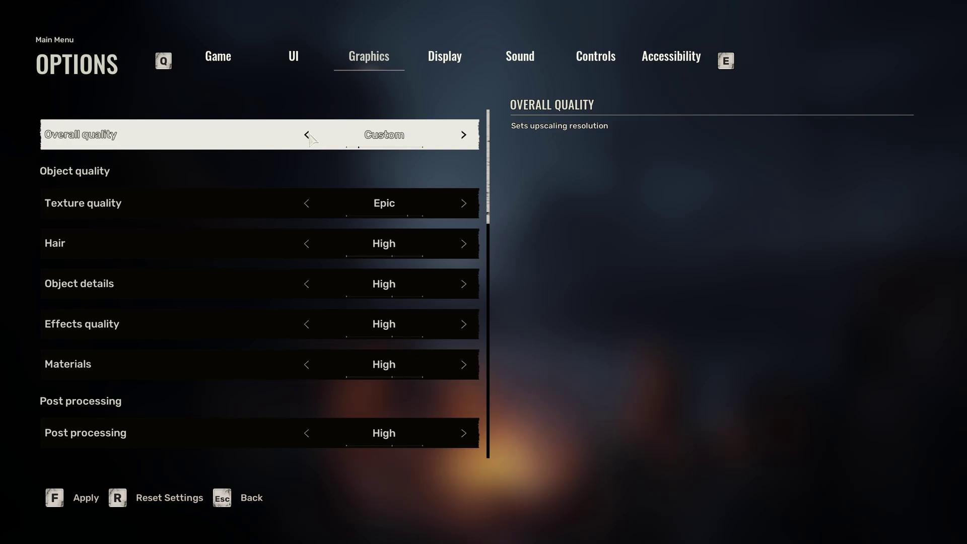
click(465, 135)
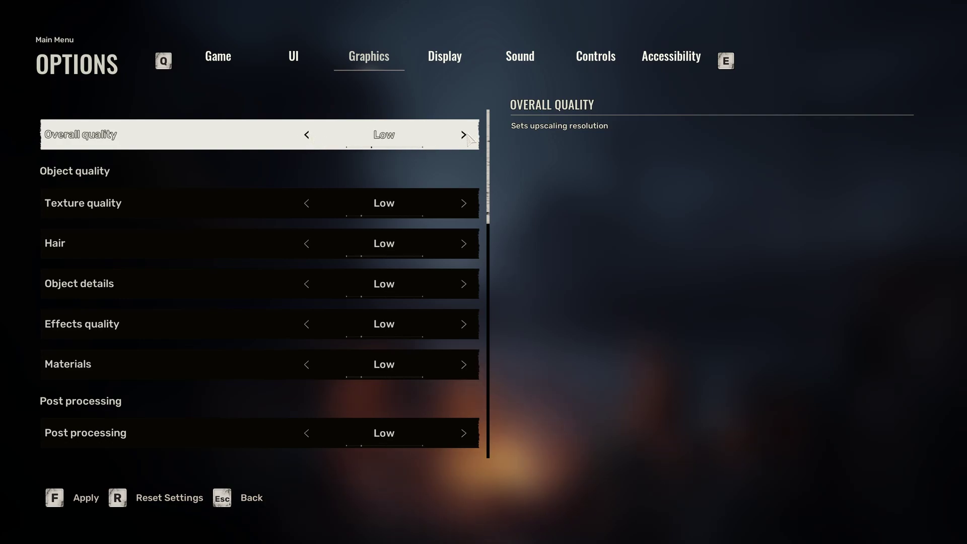
click(466, 134)
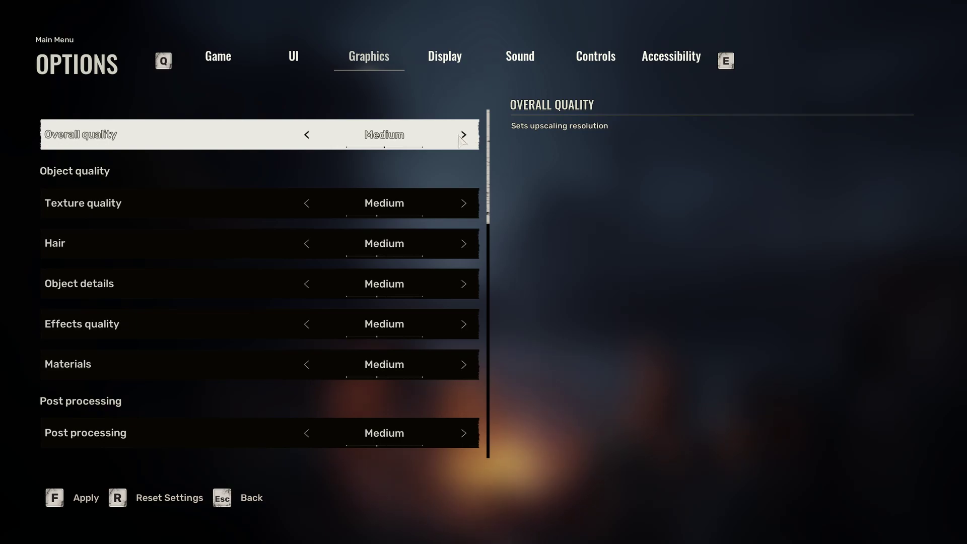
click(307, 135)
click(308, 135)
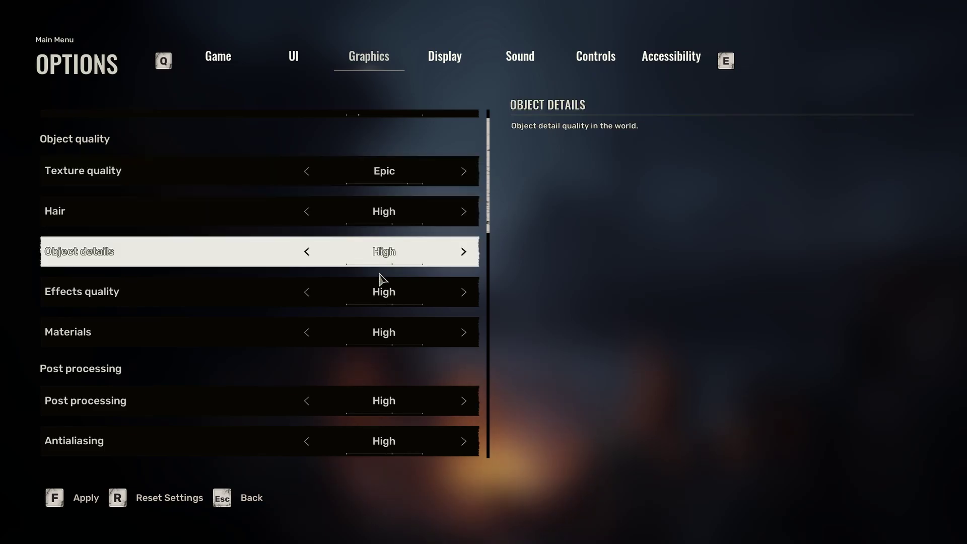
Step: Drop Hair quality from High to Low and Effects quality to Low
click(306, 212)
click(307, 212)
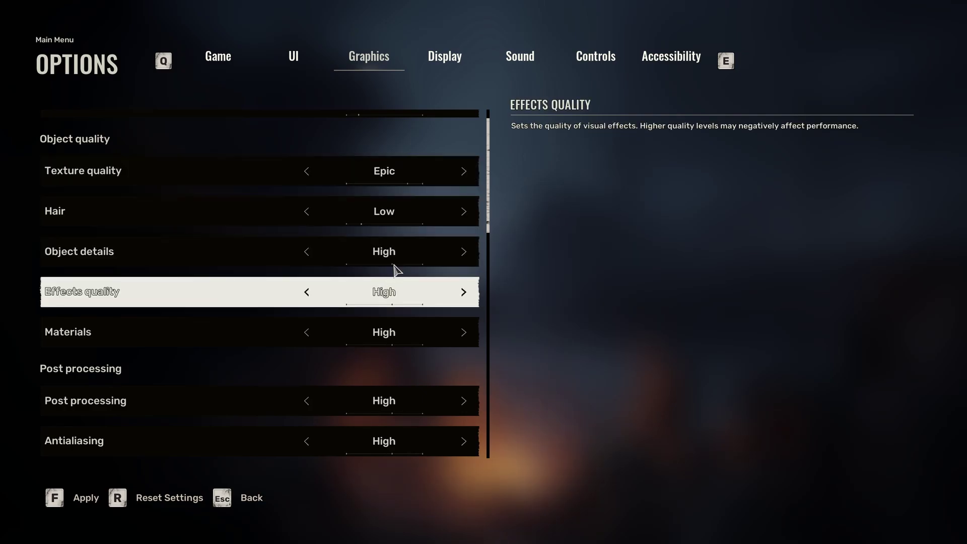
click(308, 293)
click(309, 293)
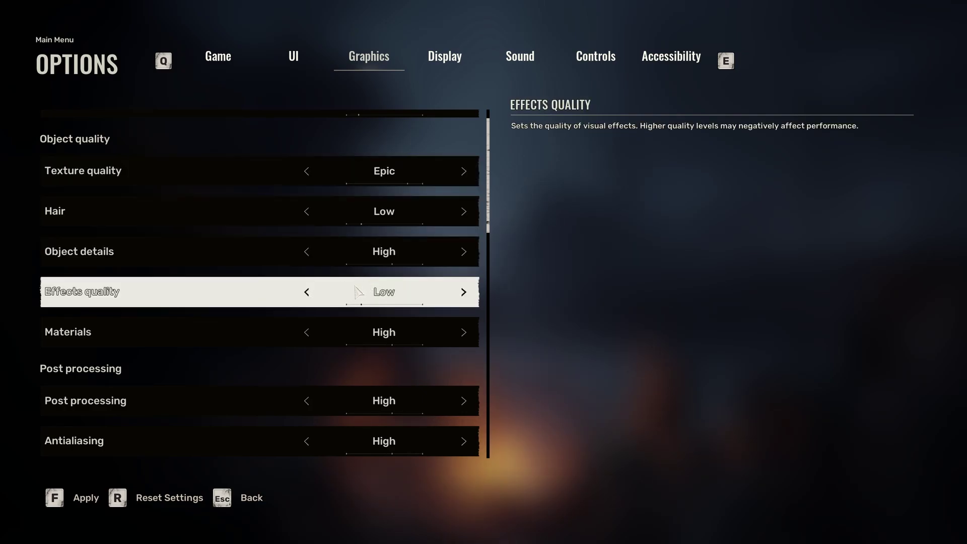
scroll(357, 292, down, 1)
scroll(347, 317, down, 1)
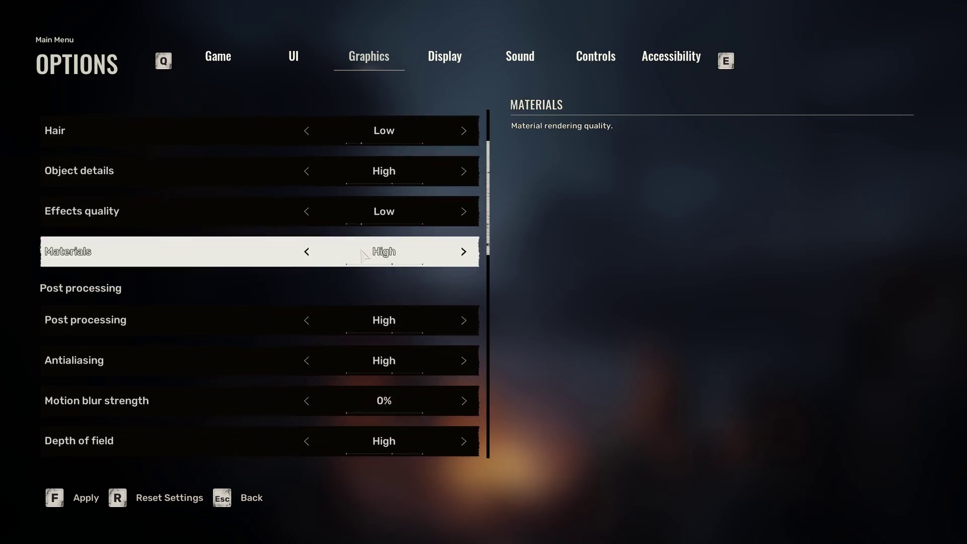
scroll(363, 254, up, 3)
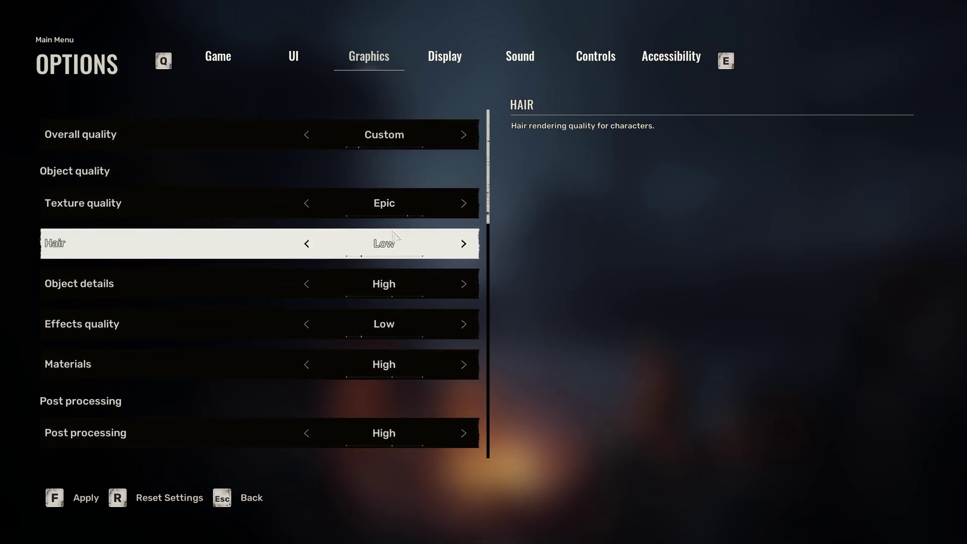
scroll(393, 237, down, 2)
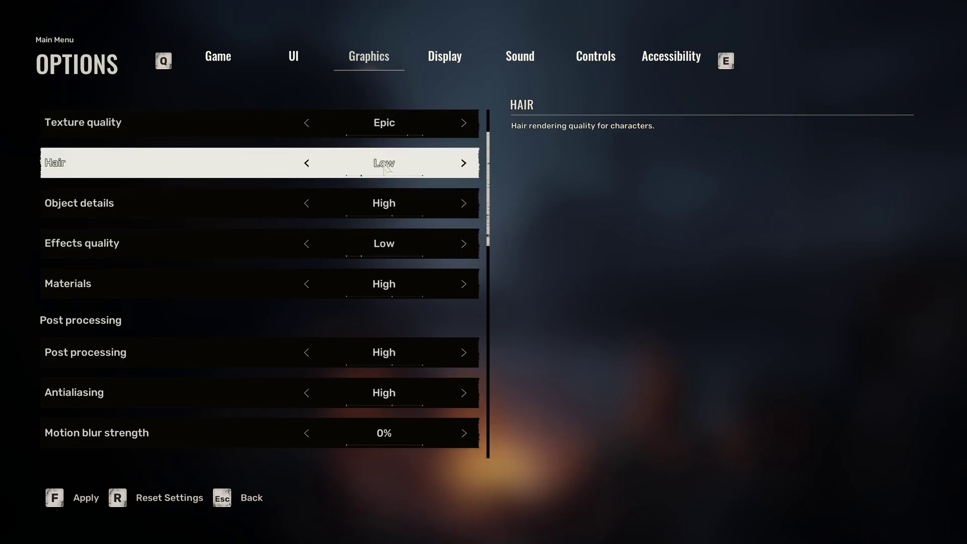
scroll(380, 242, down, 2)
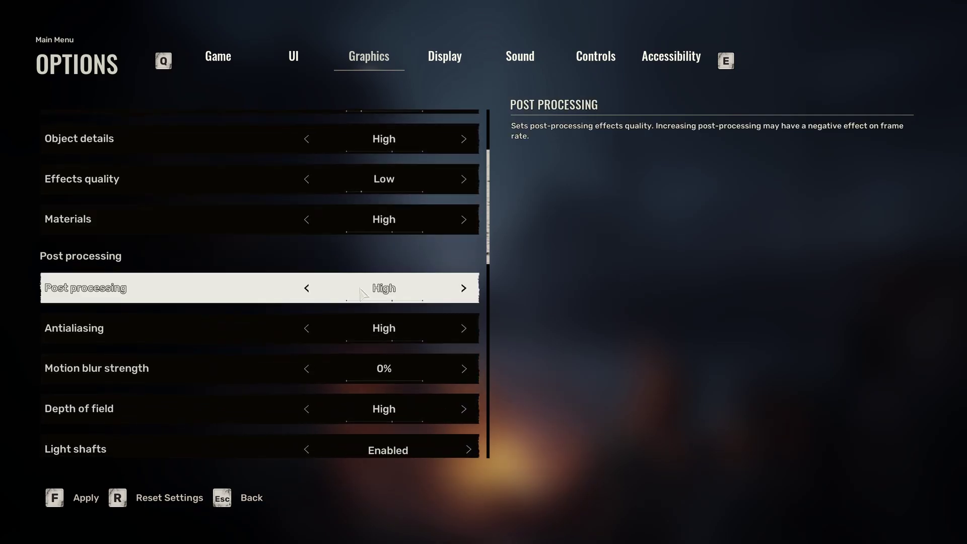
scroll(353, 297, down, 1)
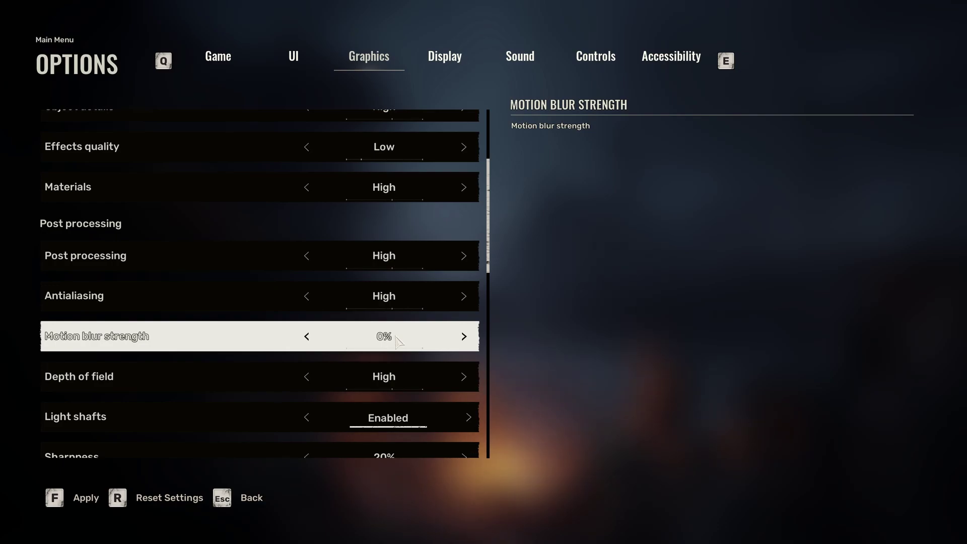
scroll(403, 351, down, 1)
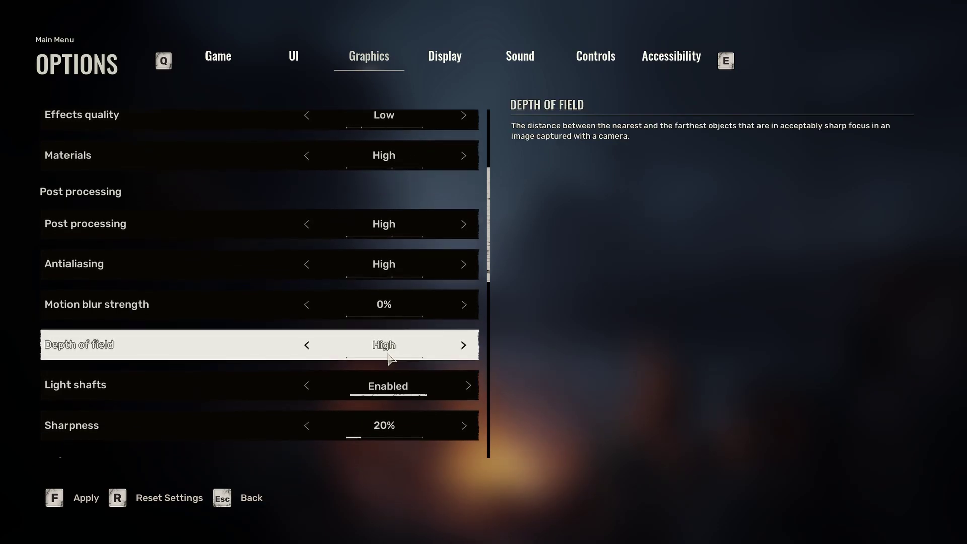
scroll(403, 352, down, 1)
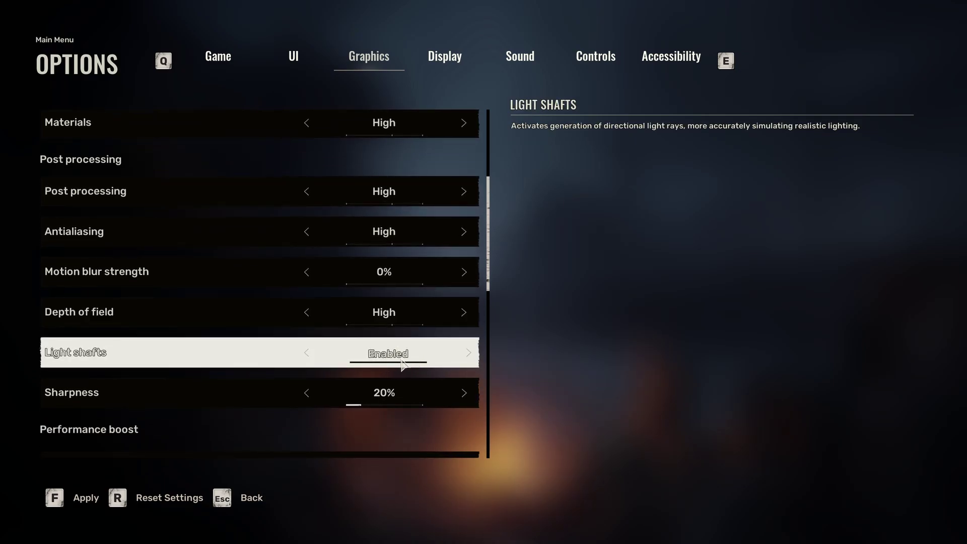
scroll(403, 365, down, 1)
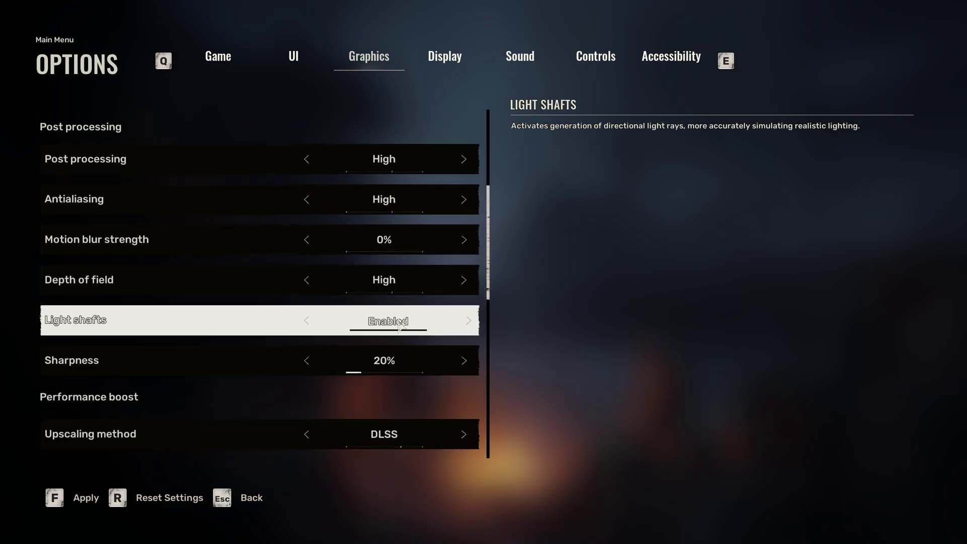
scroll(401, 324, down, 2)
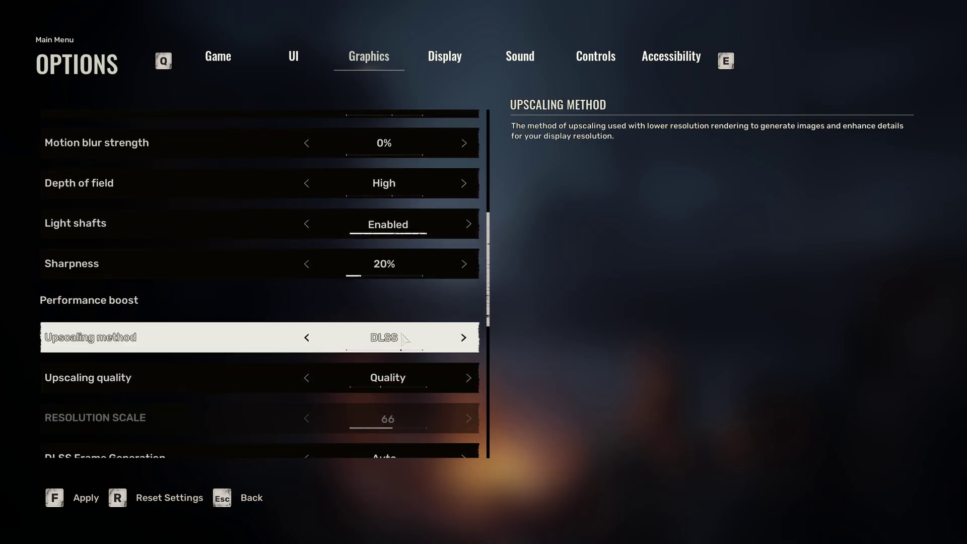
click(464, 338)
click(464, 339)
click(464, 339)
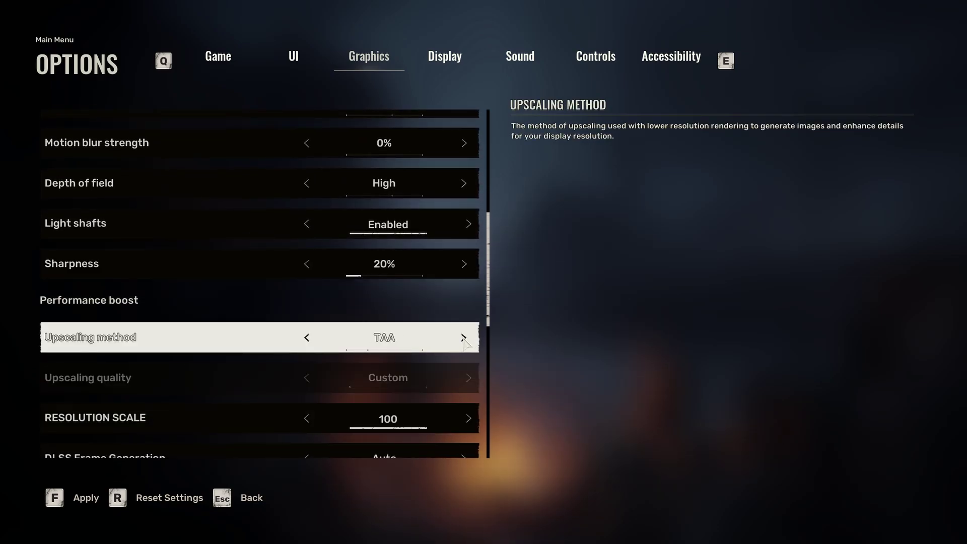
click(464, 339)
click(464, 339)
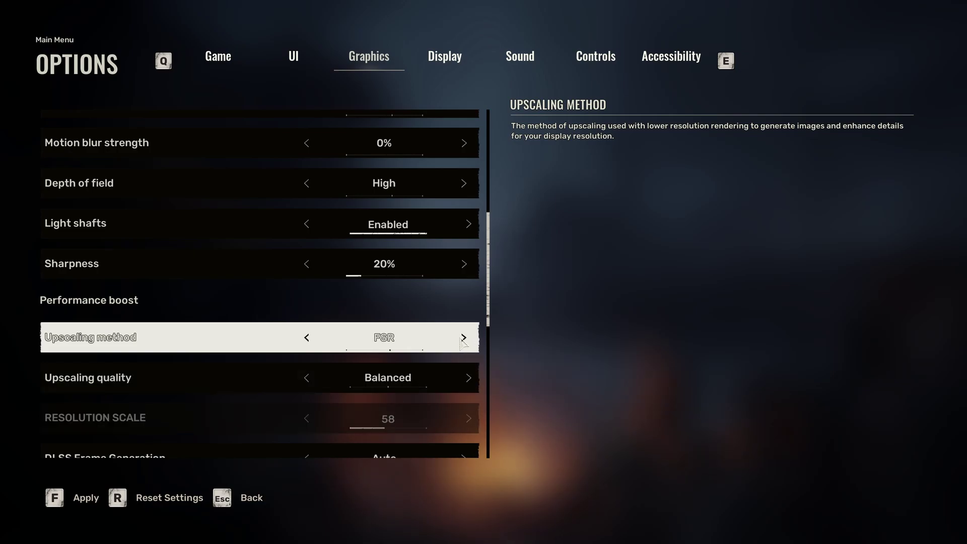
click(464, 338)
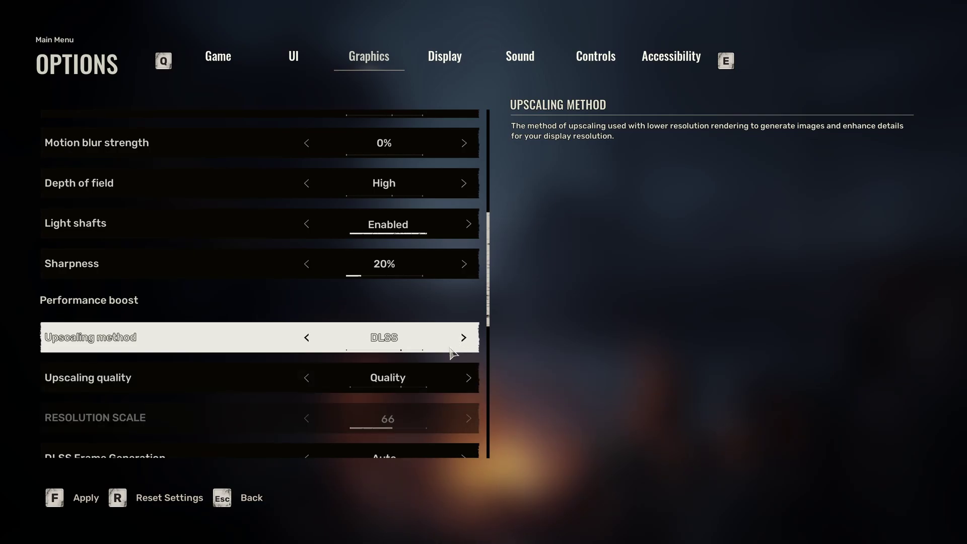
scroll(450, 353, down, 1)
scroll(452, 346, down, 1)
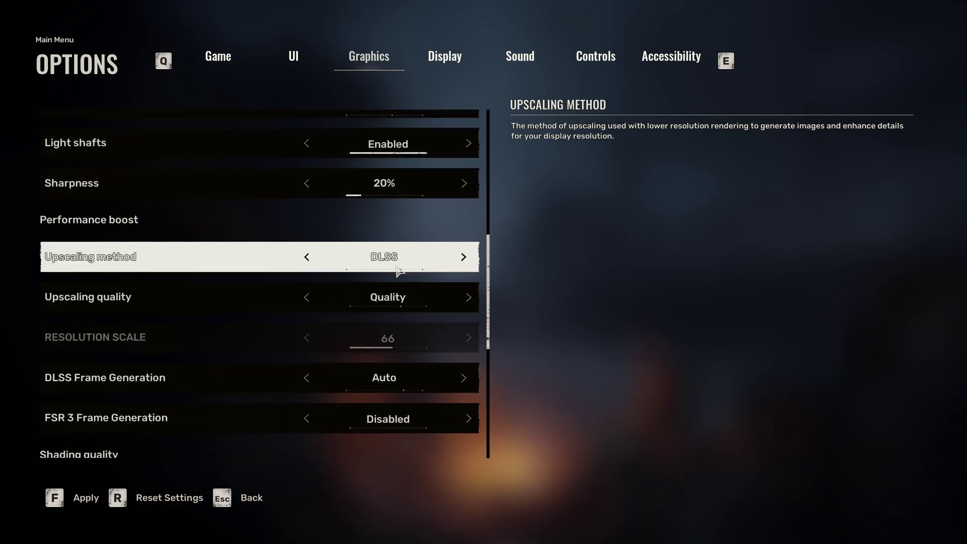
scroll(322, 297, down, 5)
scroll(294, 374, down, 1)
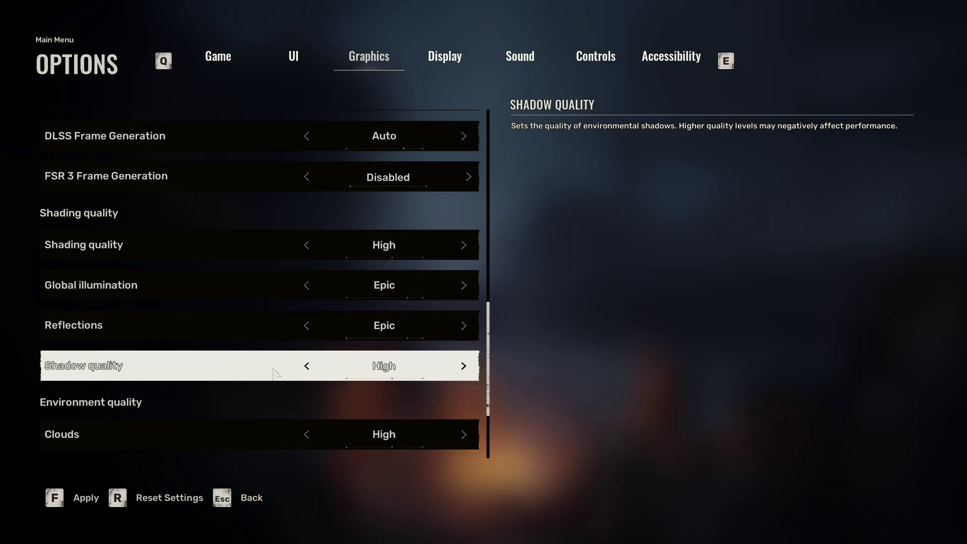
Step: Try Far for Environment draw distance, then restore it to Epic
scroll(276, 373, down, 2)
scroll(305, 353, down, 1)
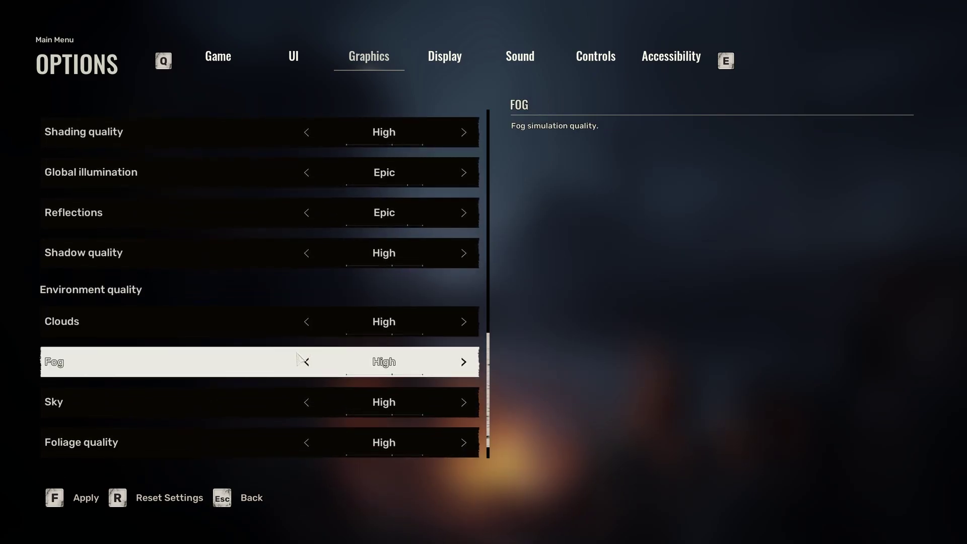
scroll(292, 382, down, 1)
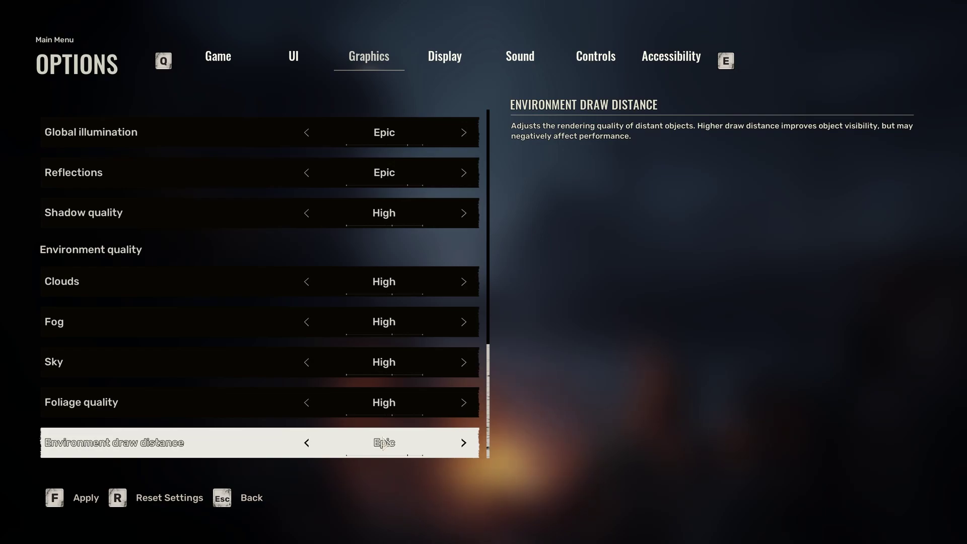
key(Left)
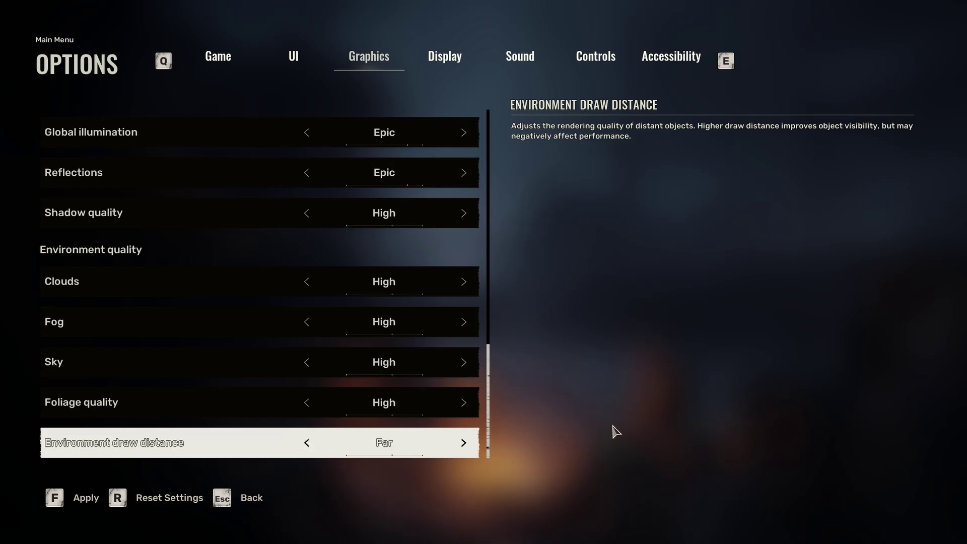
click(467, 443)
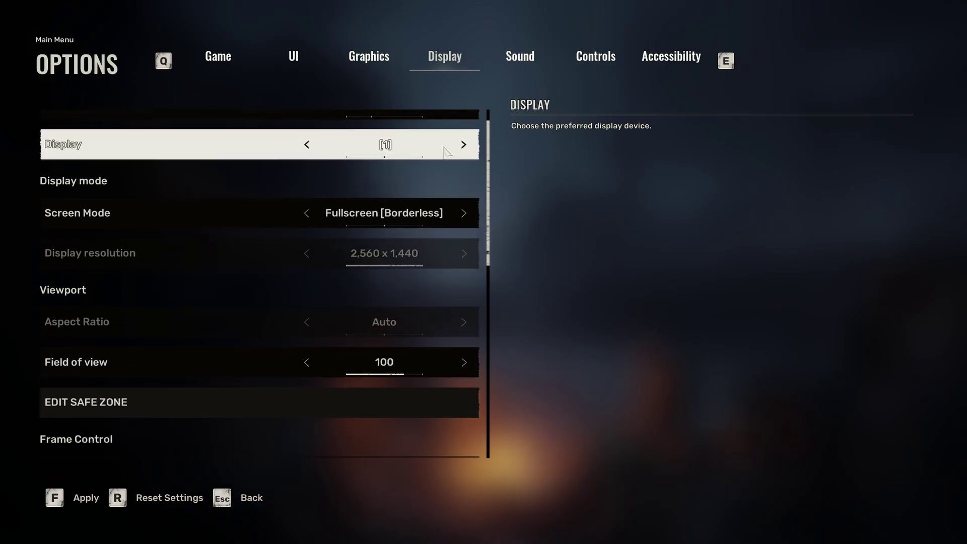
Step: Set Screen Mode to Window, trying 1,024 x 768 before returning to 2,560 x 1,440
scroll(446, 151, down, 1)
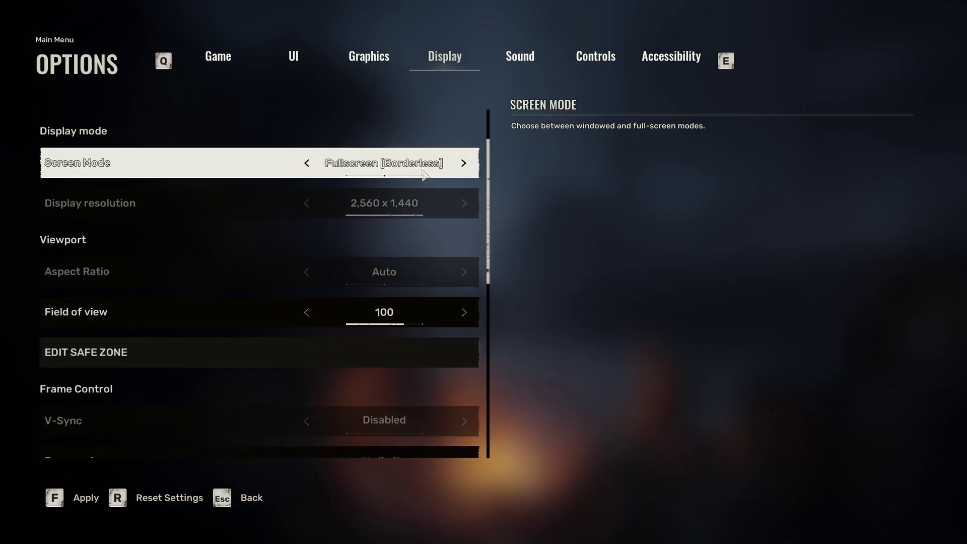
click(463, 164)
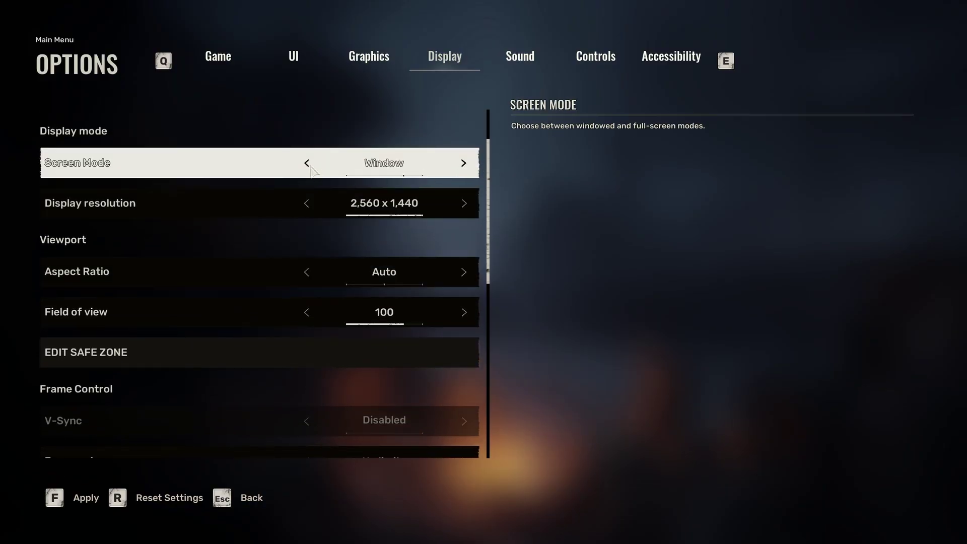
click(472, 168)
click(470, 168)
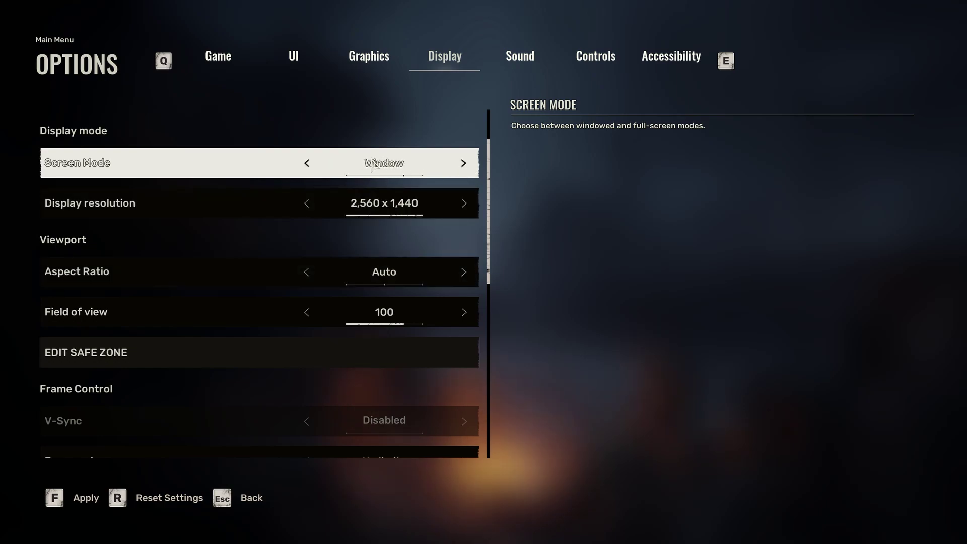
click(464, 207)
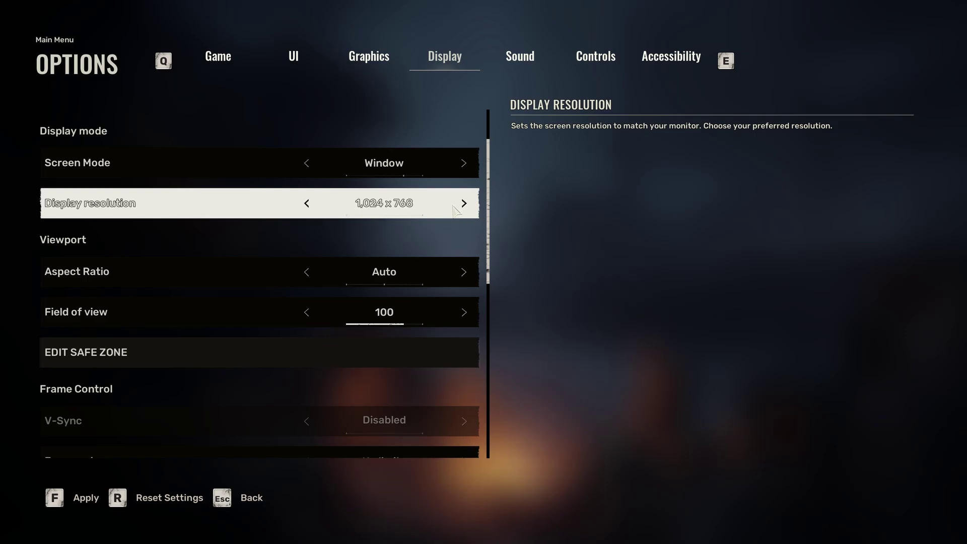
click(306, 204)
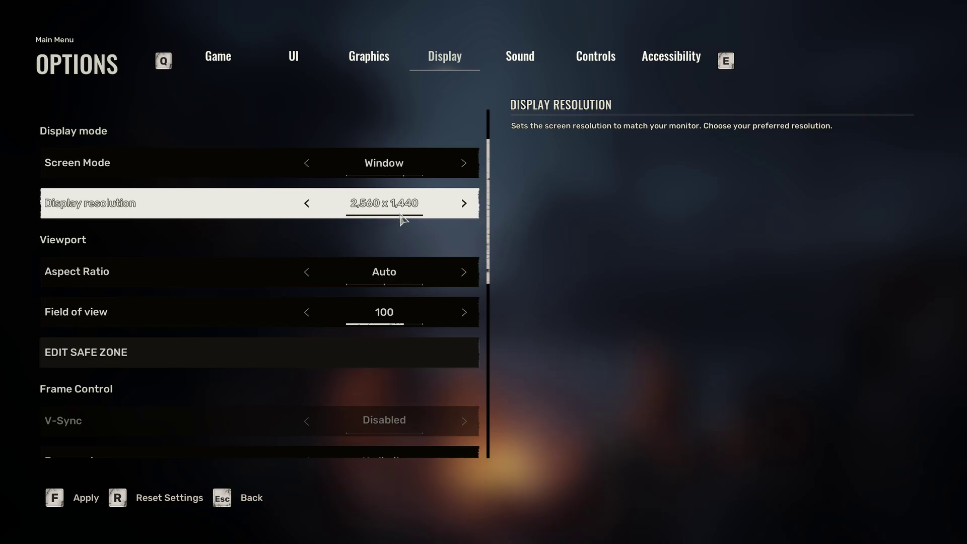
scroll(405, 302, down, 1)
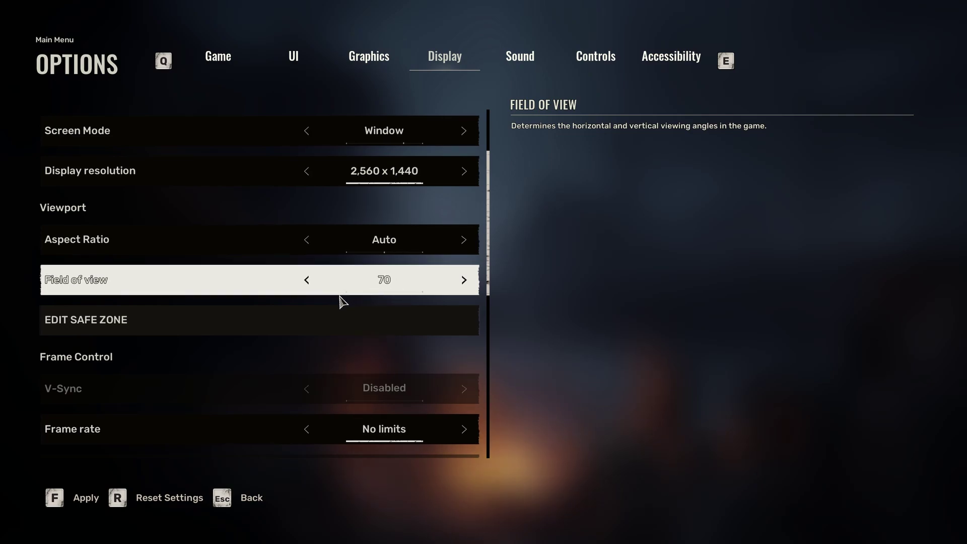
Step: Raise the field of view and cap the frame rate at 60 after trying 30
drag(351, 299, 405, 293)
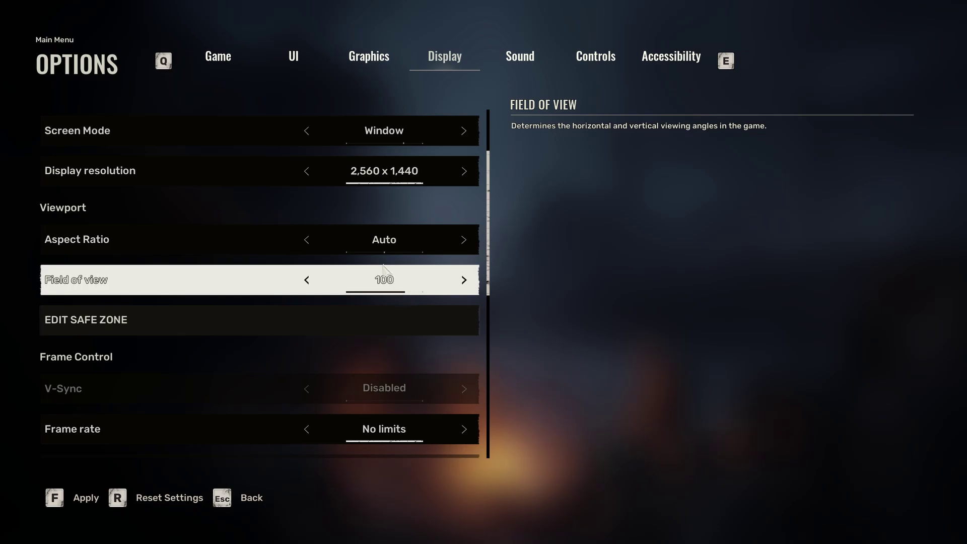
scroll(258, 368, down, 1)
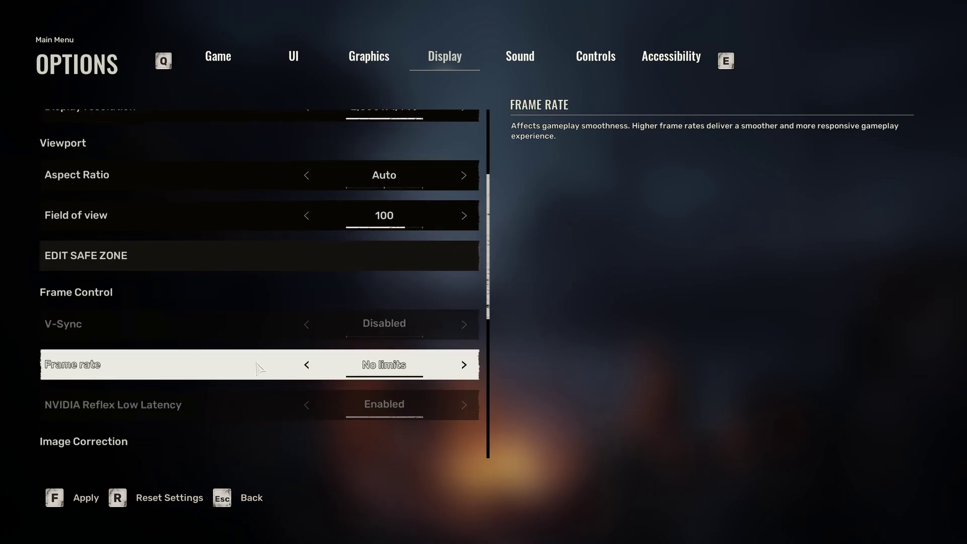
click(470, 364)
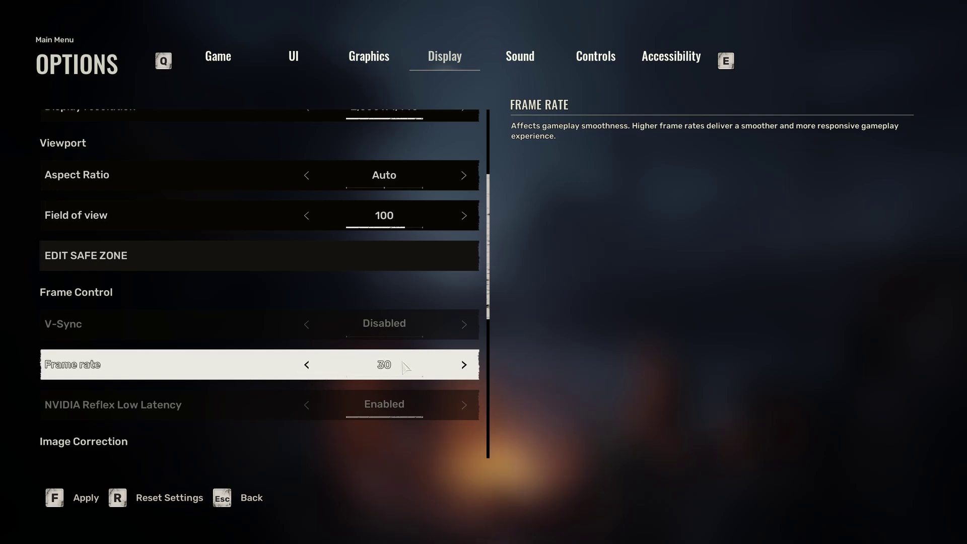
click(459, 364)
scroll(415, 376, down, 5)
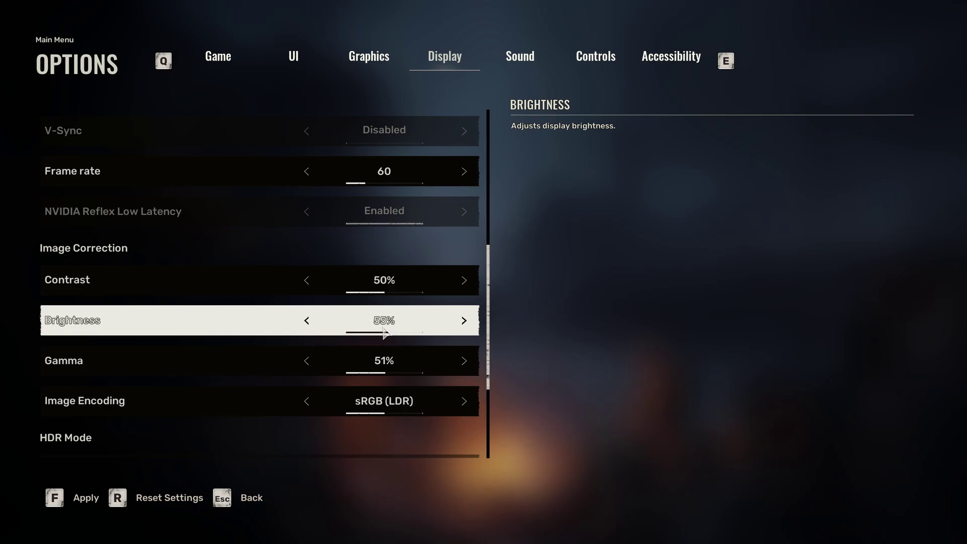
scroll(383, 332, down, 2)
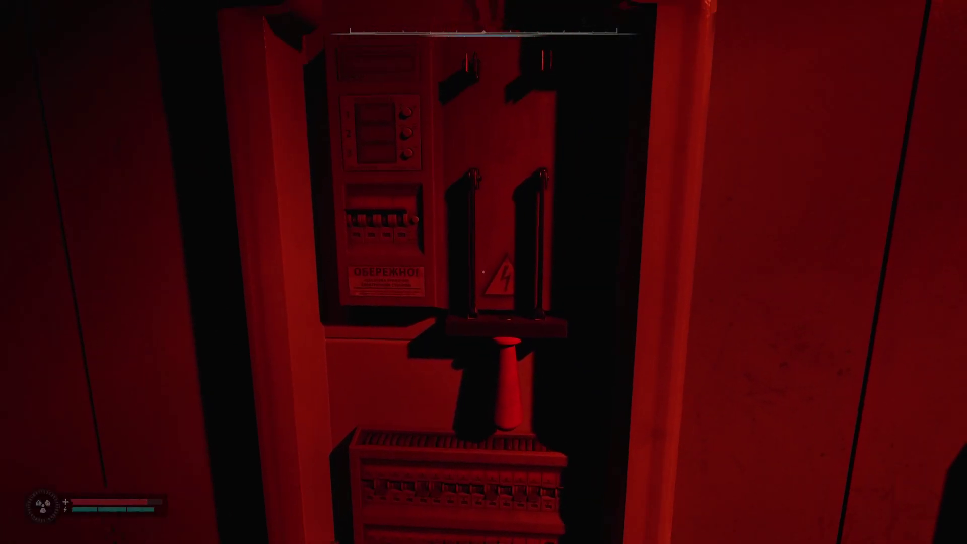
Step: Pull the lever to restore power and pick up the medkit from the table
key(e)
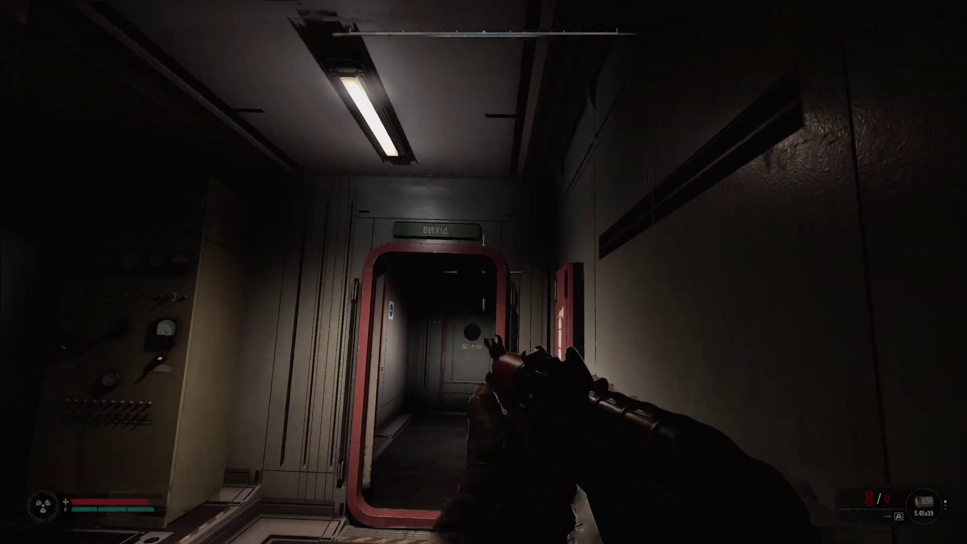
key(w)
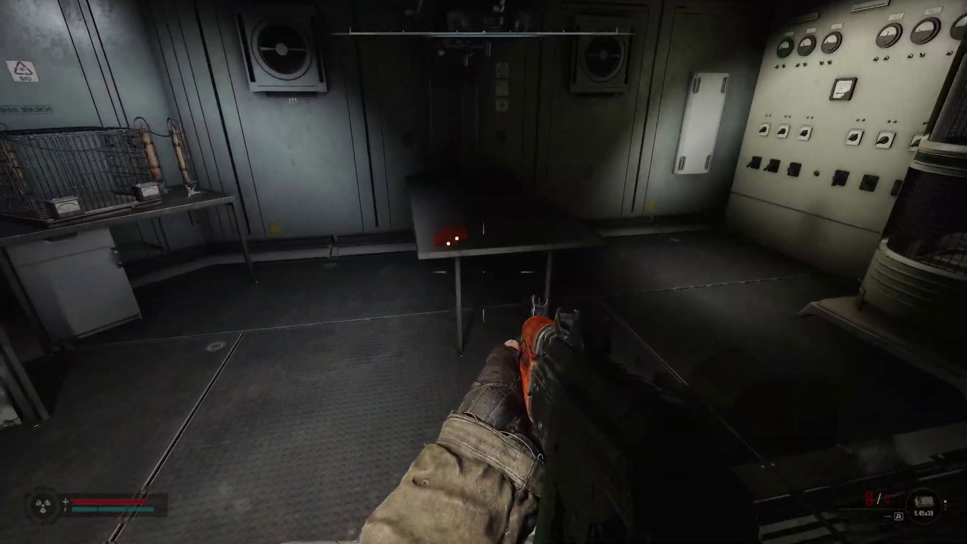
key(w)
mouse_move(484, 272)
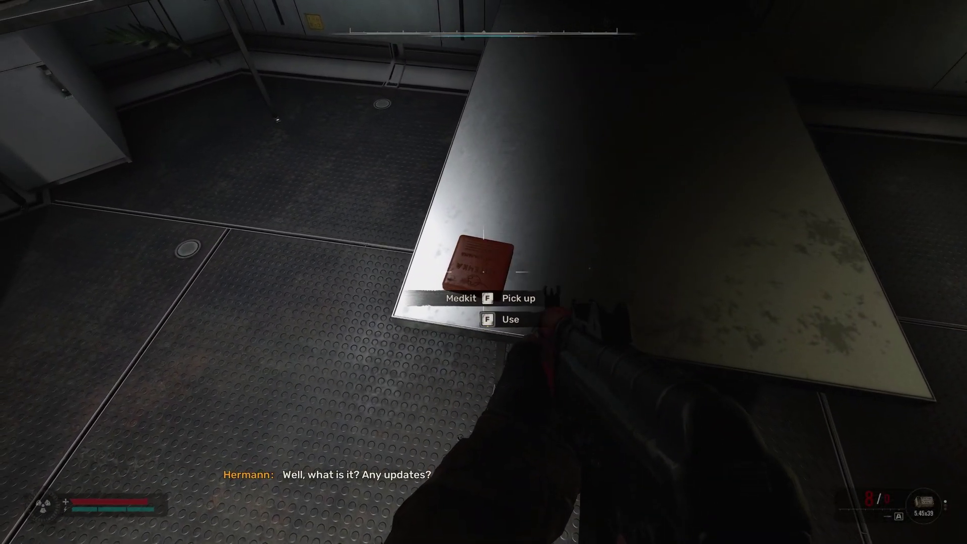
key(f)
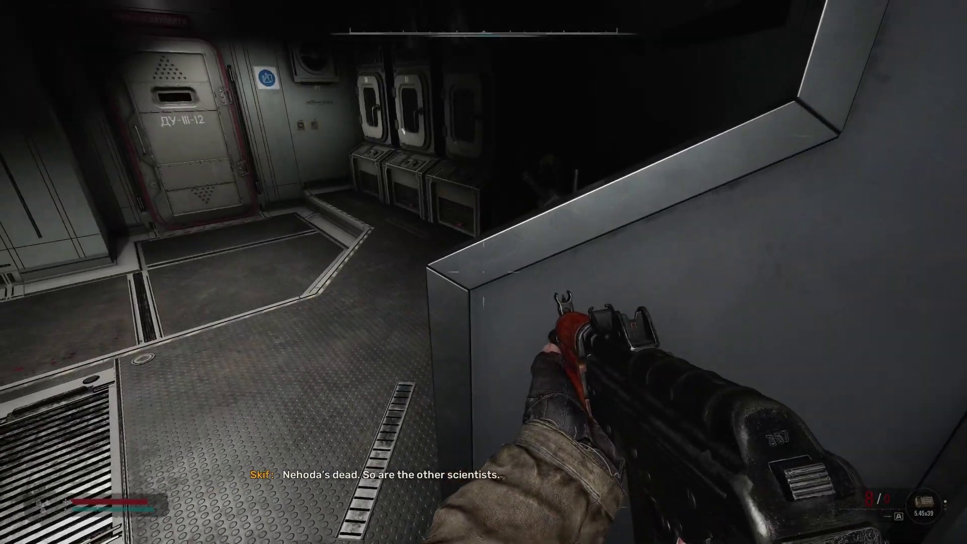
Step: Walk past door ДУ-III-12 through the red exit into the bunk room
key(w)
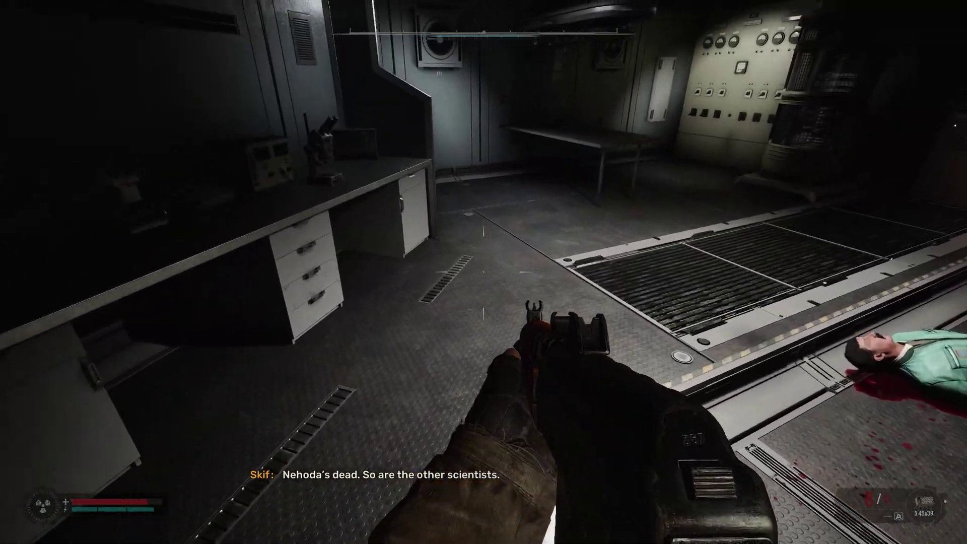
key(w)
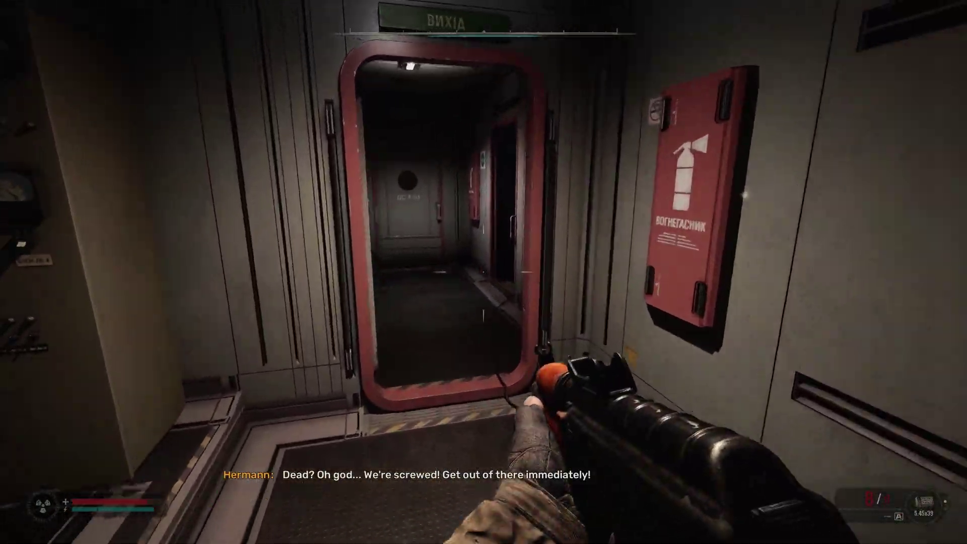
key(w)
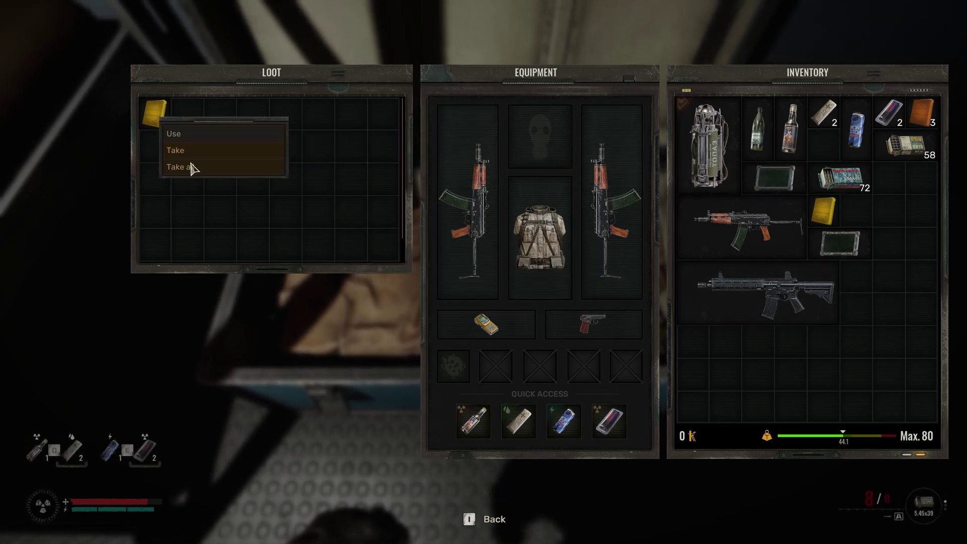
Step: Close the chest's loot screen and walk back through the corridor into the lab
key(i)
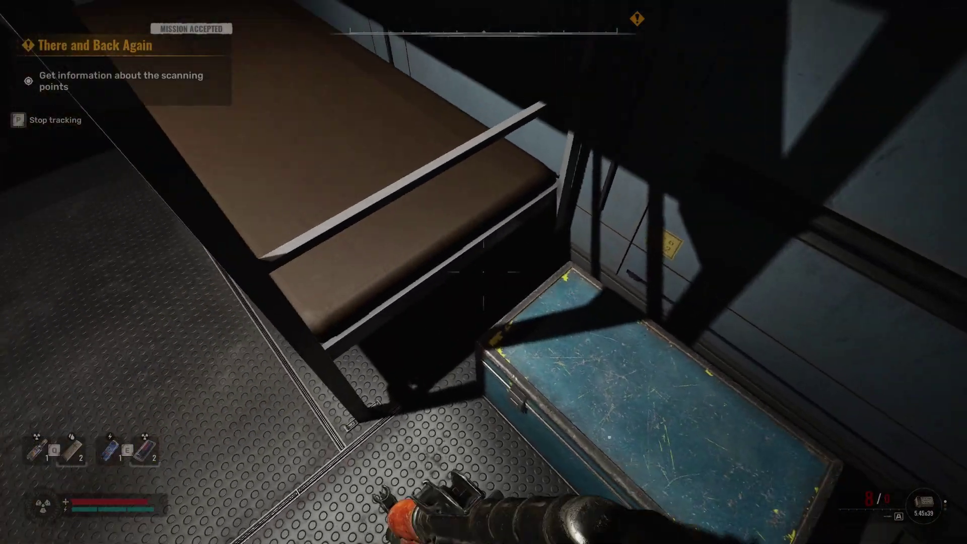
key(w)
key(w)
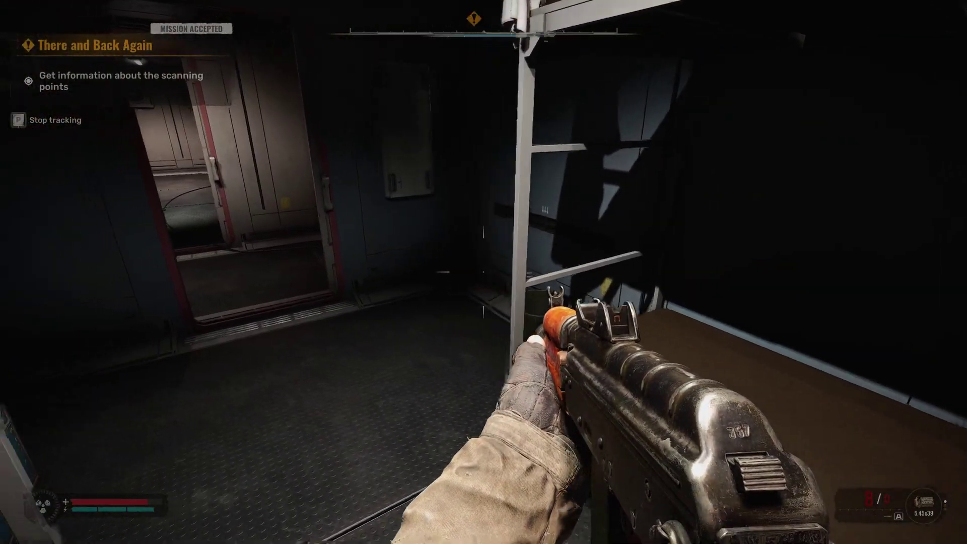
key(w)
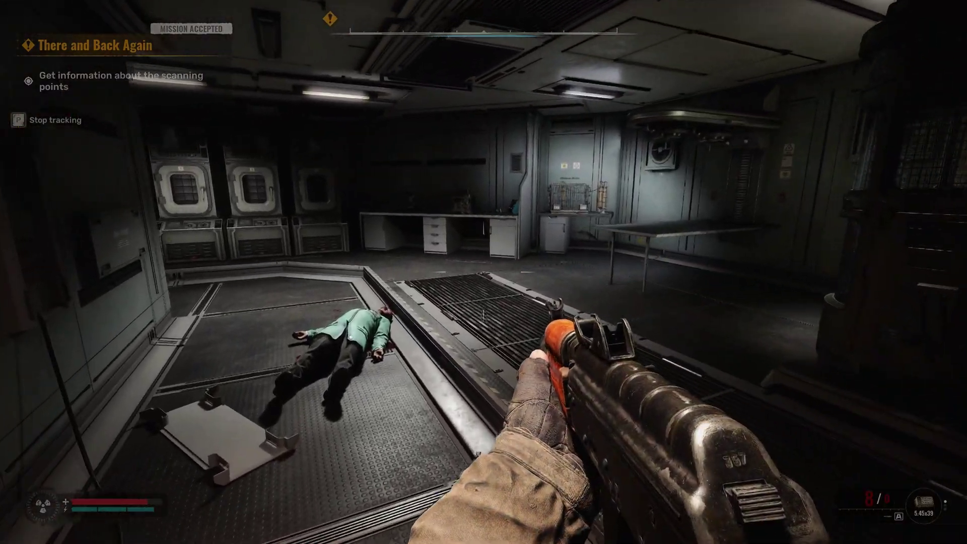
key(1)
key(w)
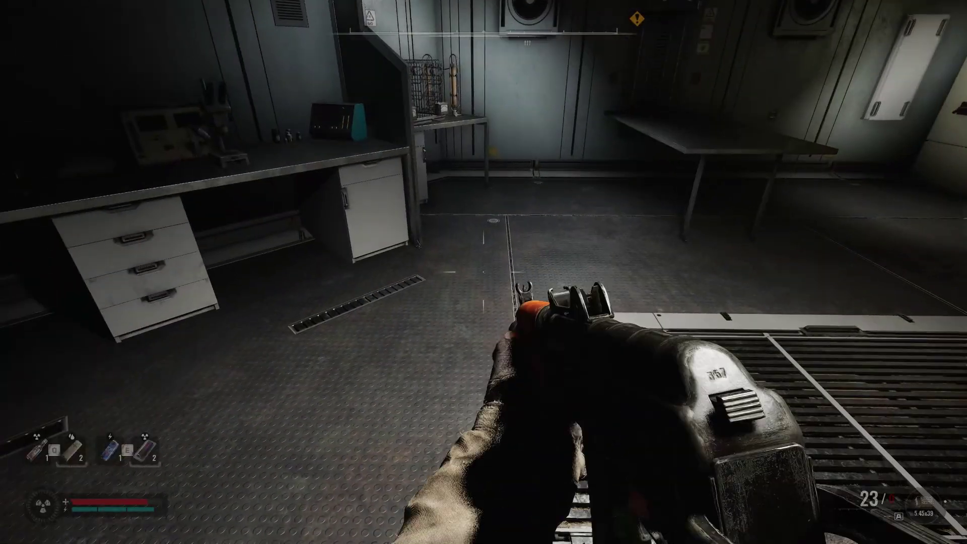
Step: Sprint across the lab and walk the corridors toward door ДУ-III-12
key(shift+w)
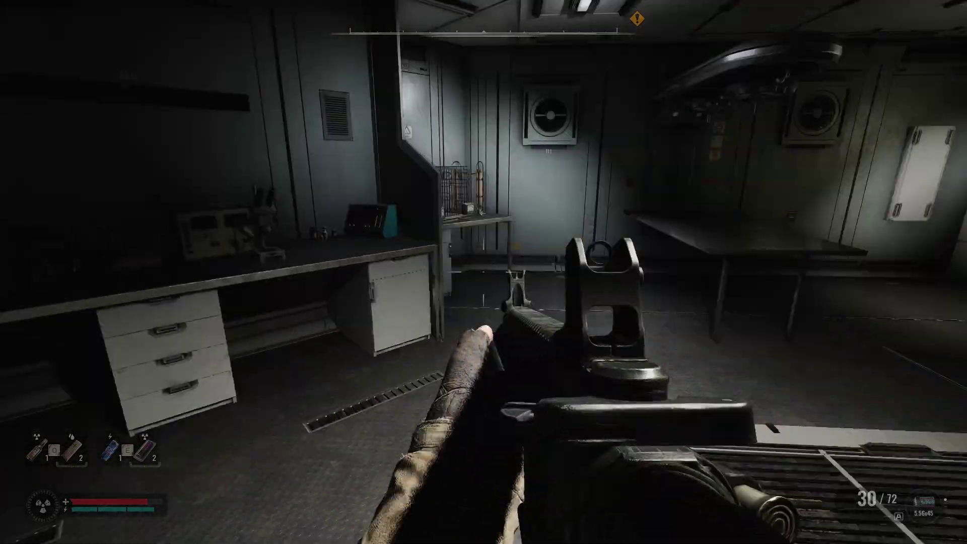
key(w)
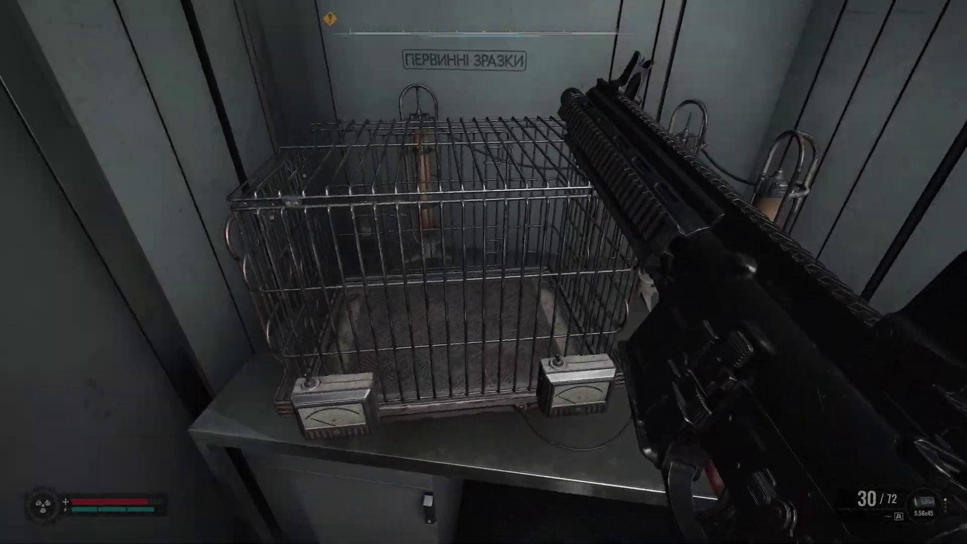
key(w)
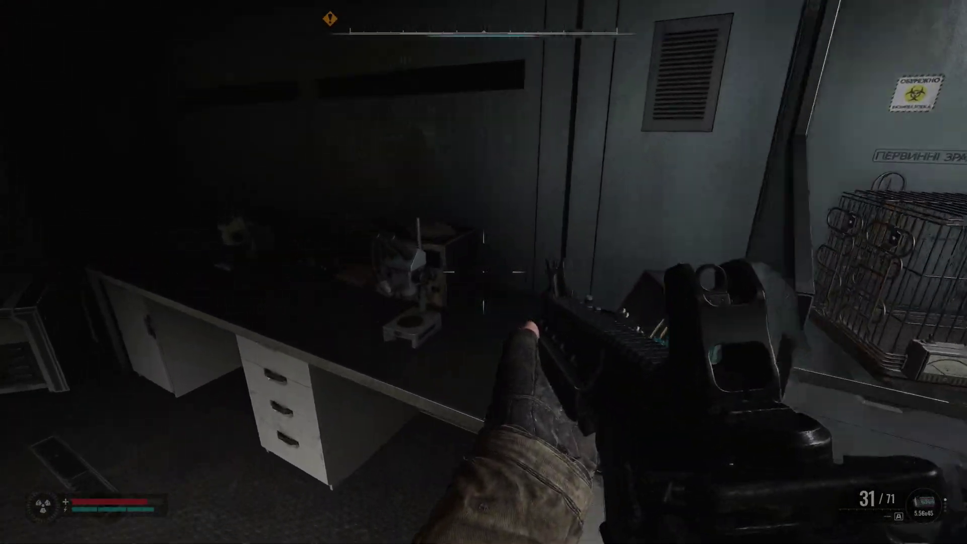
key(w)
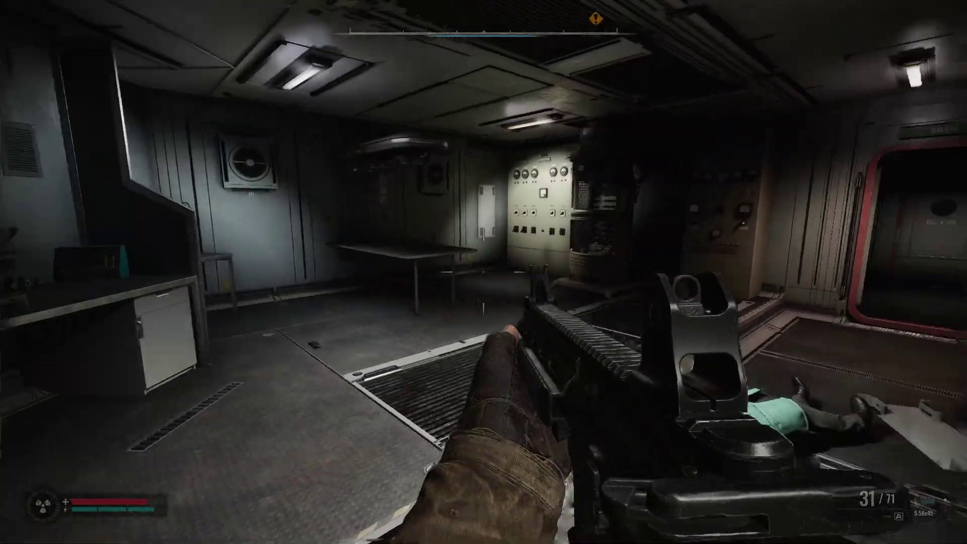
key(w)
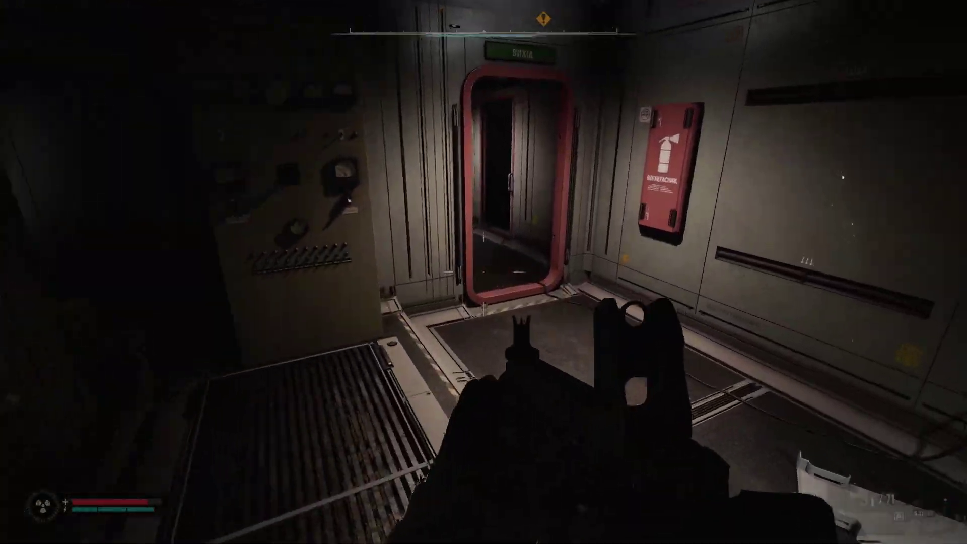
key(w)
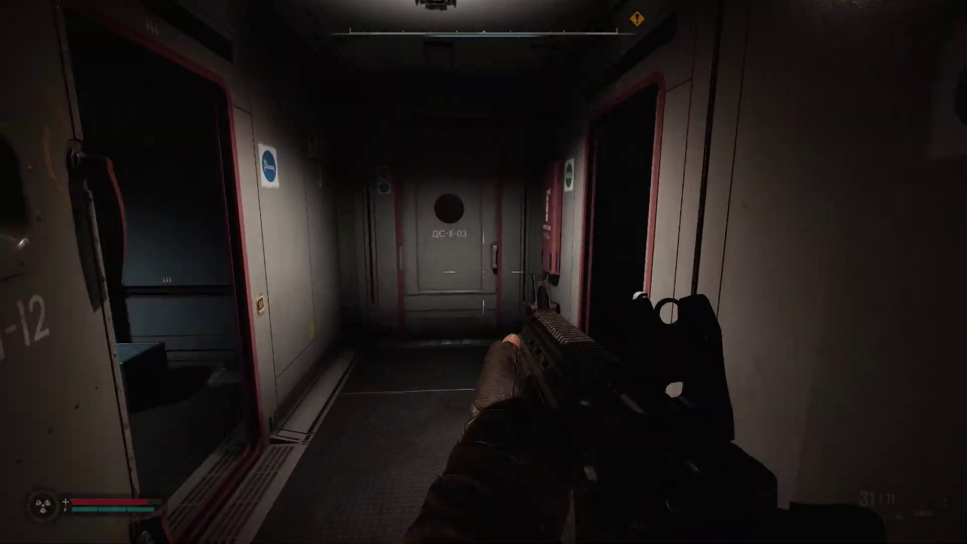
key(w)
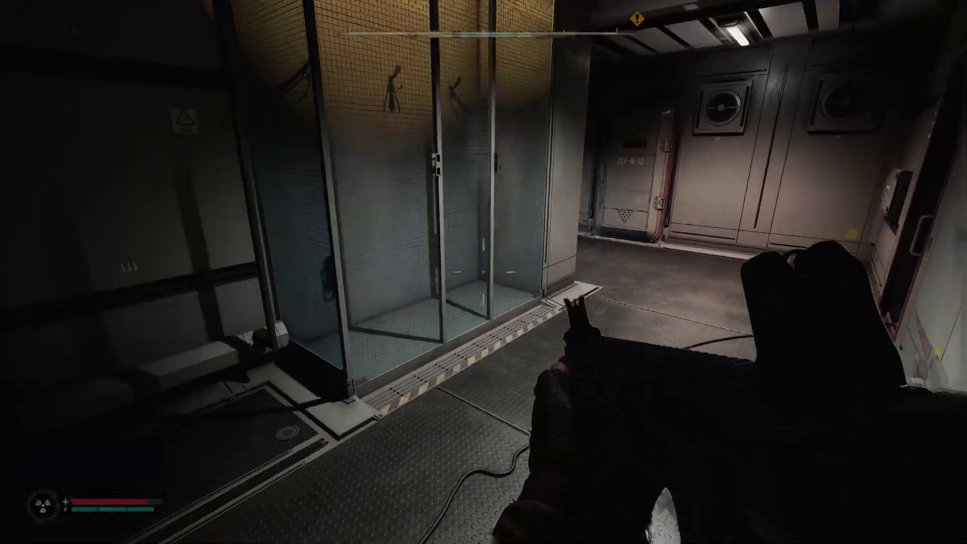
key(w)
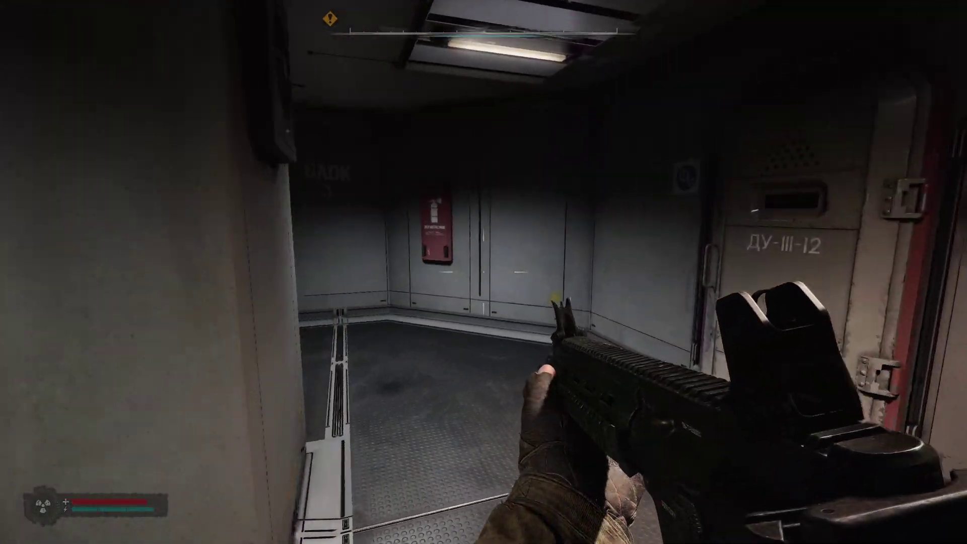
key(w)
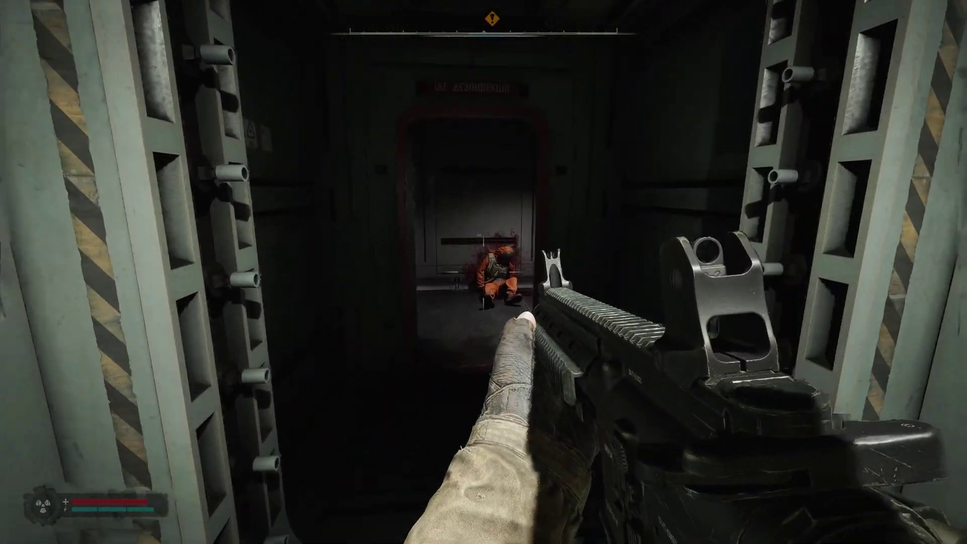
key(w)
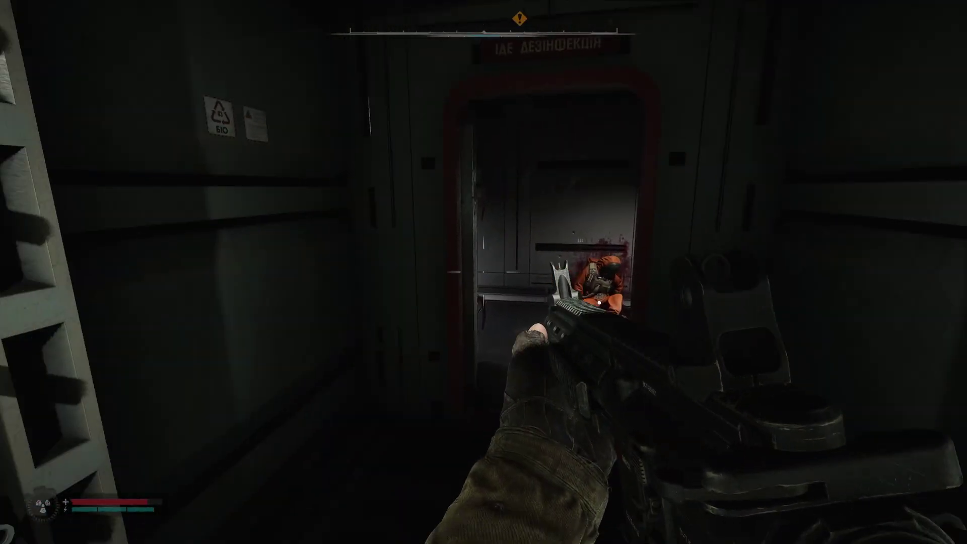
Step: Continue into the radio room and copy the data from the laptop
key(s)
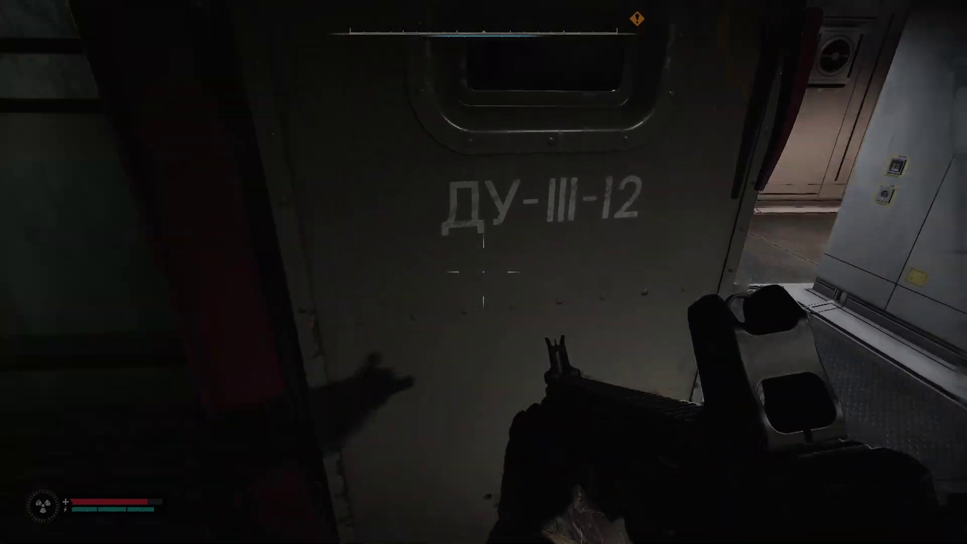
key(w)
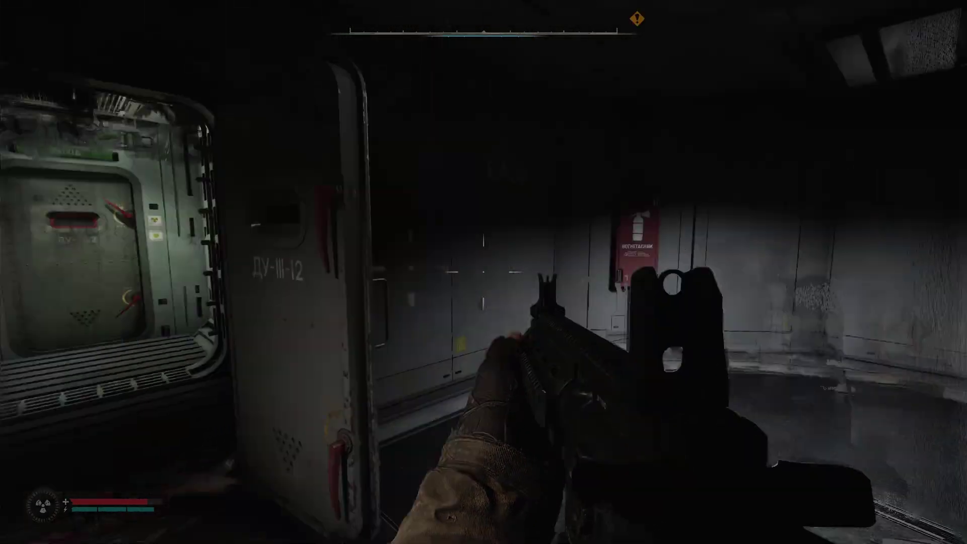
key(w)
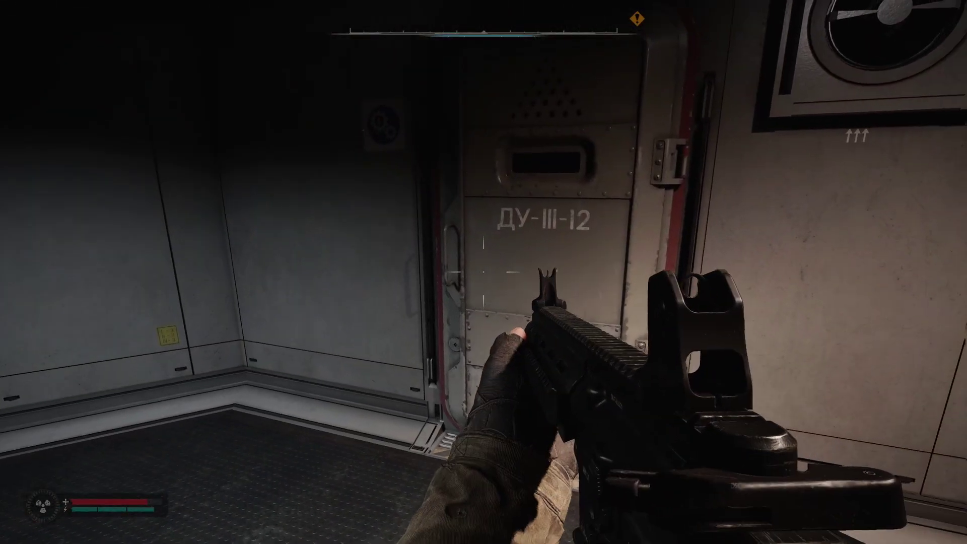
key(w)
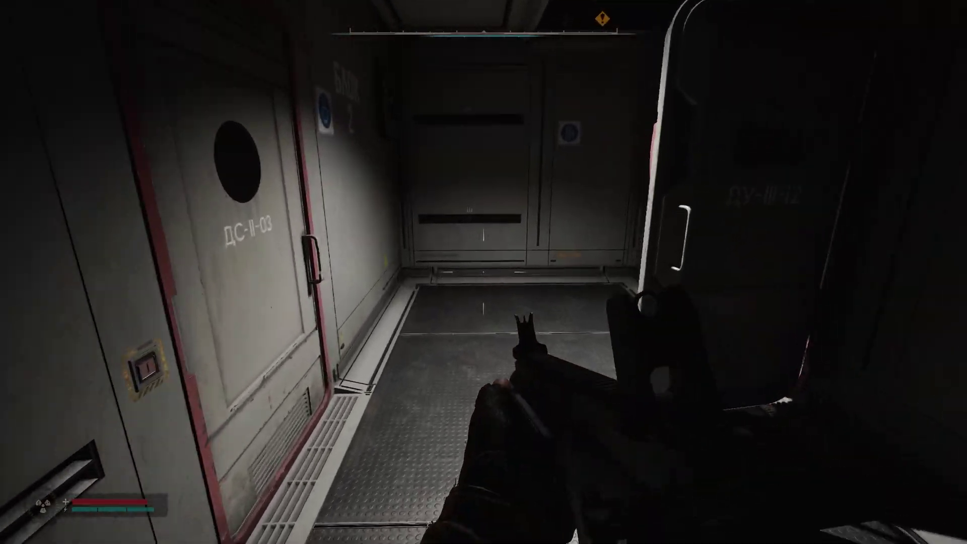
key(w)
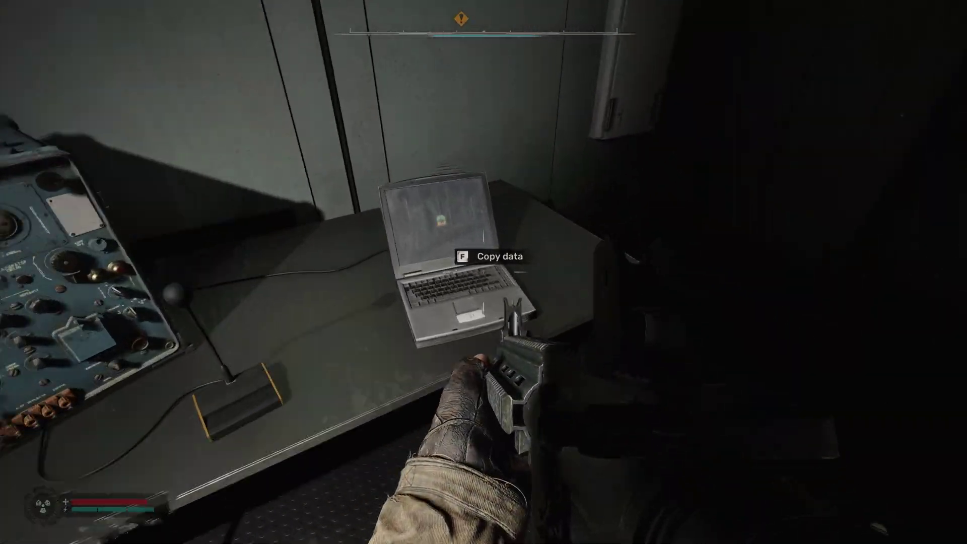
key(e)
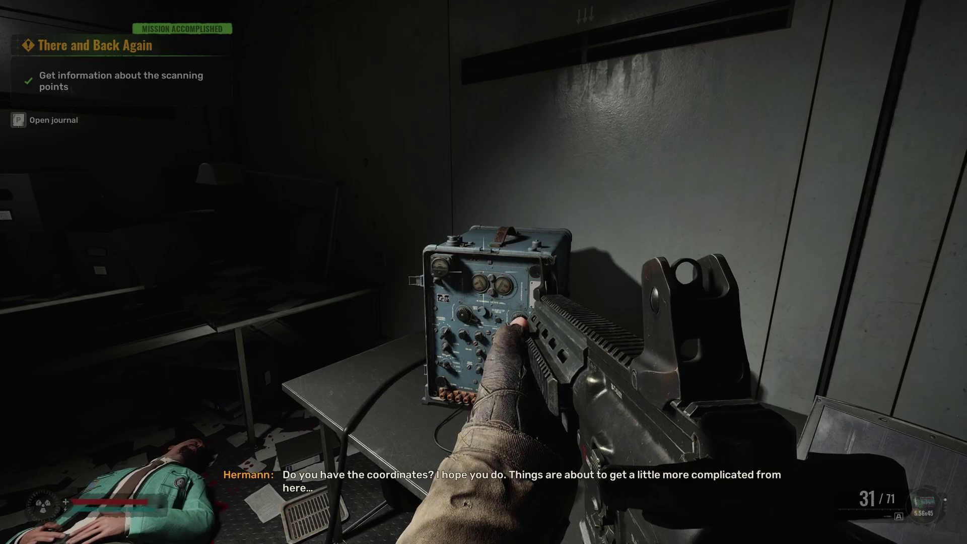
Step: Walk back past the shower stalls toward the lab exit
key(w)
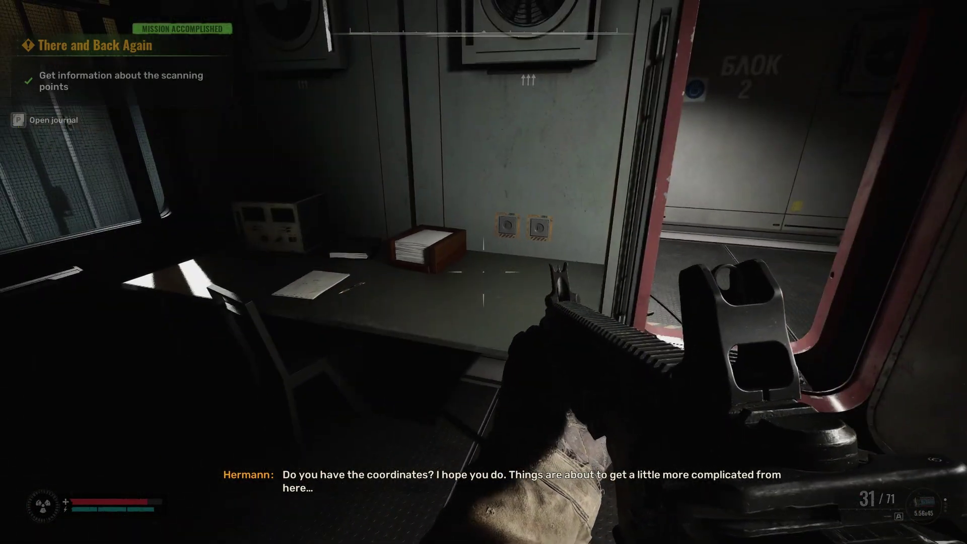
key(w)
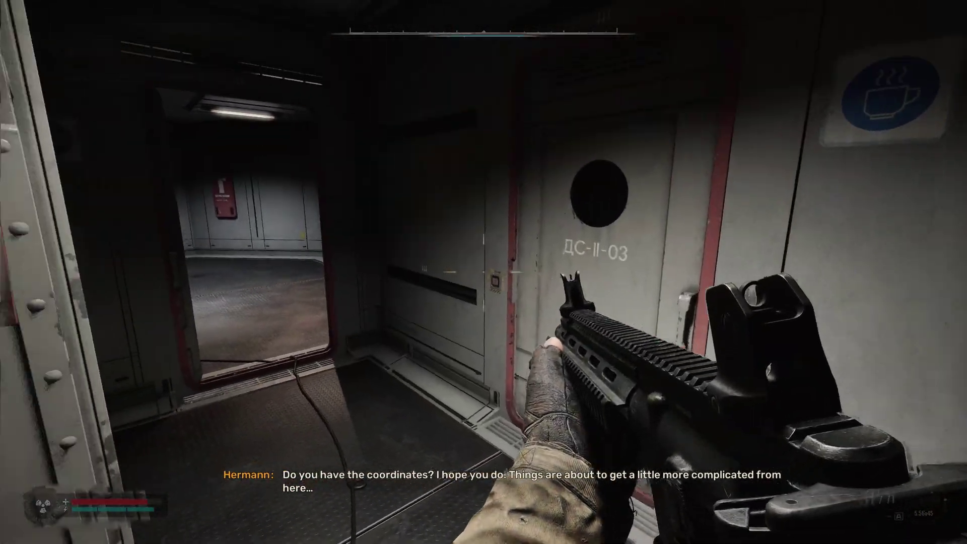
key(w)
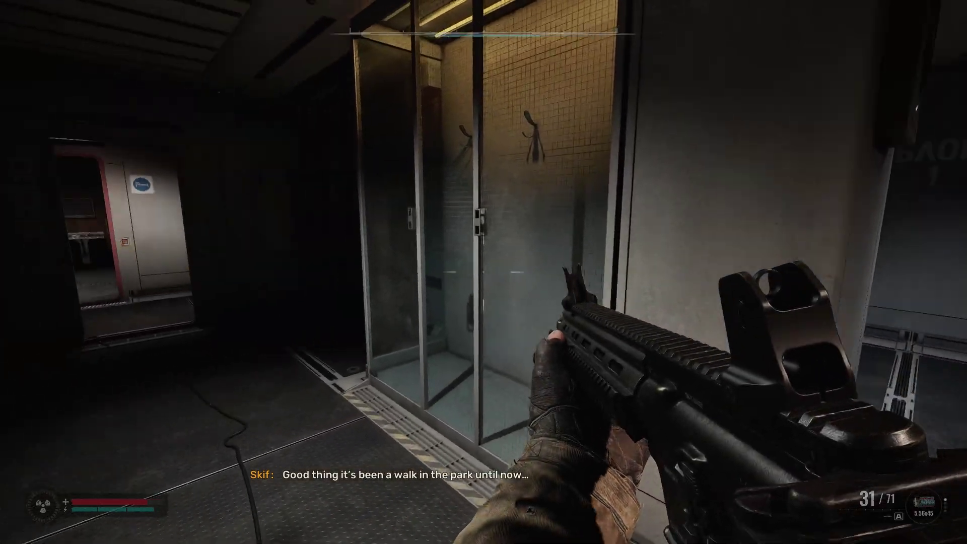
key(w)
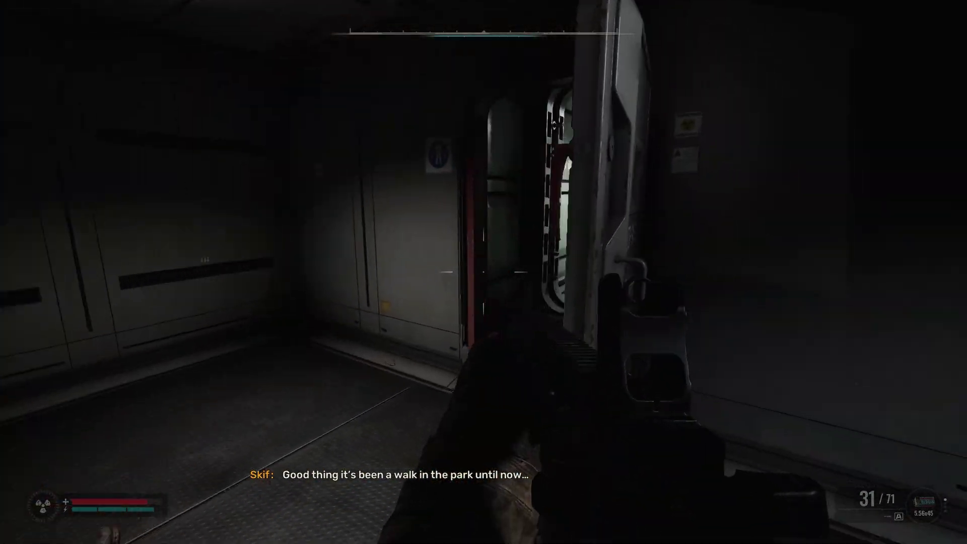
Step: Leave the lab and cross the forest to the moonlit pond
key(w)
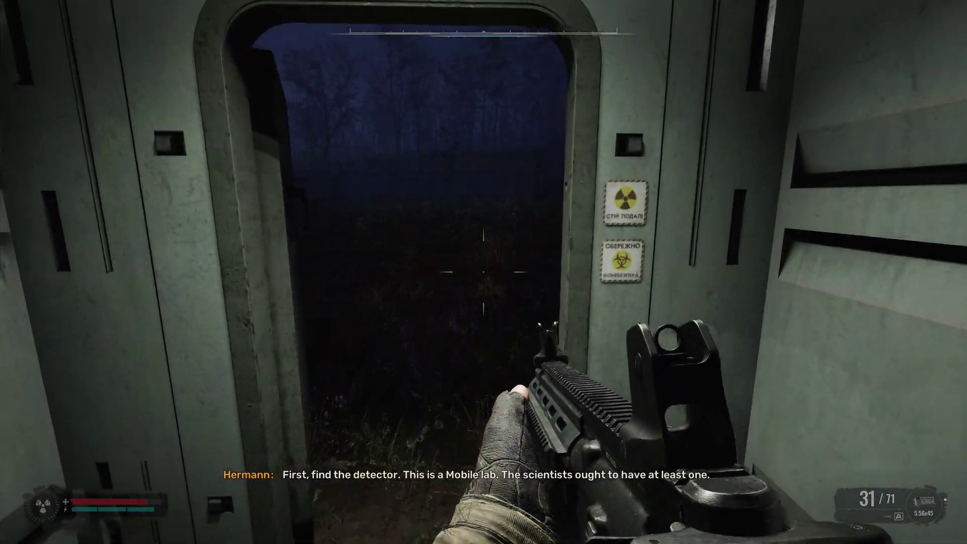
key(w)
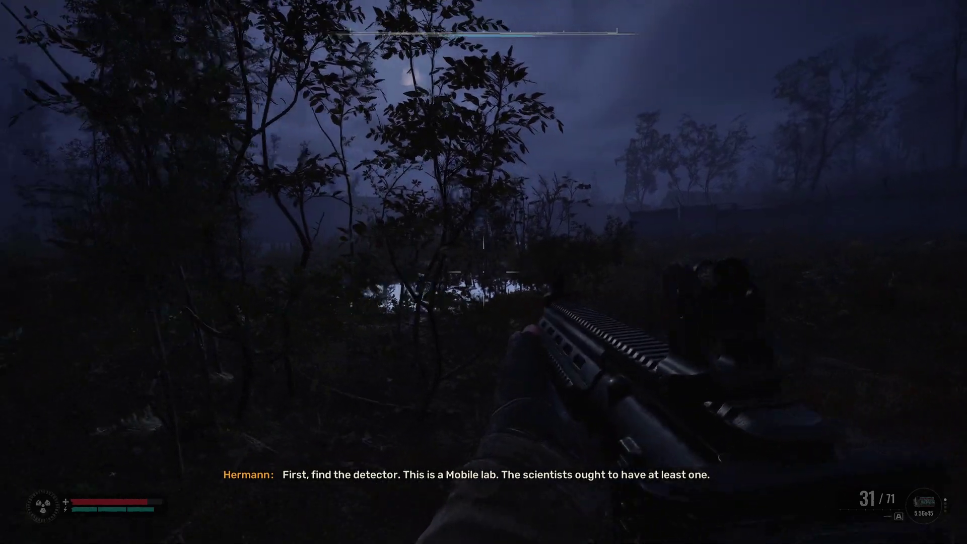
key(w)
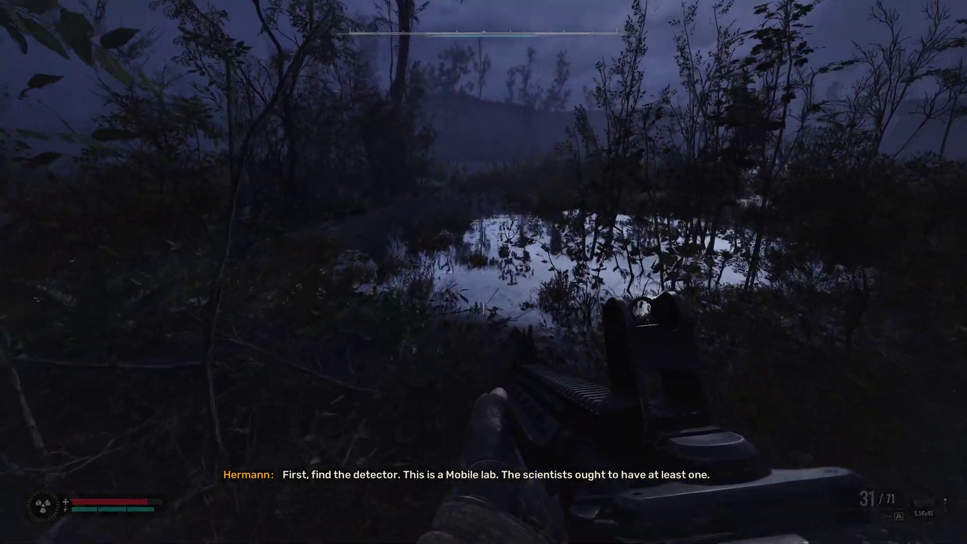
key(w)
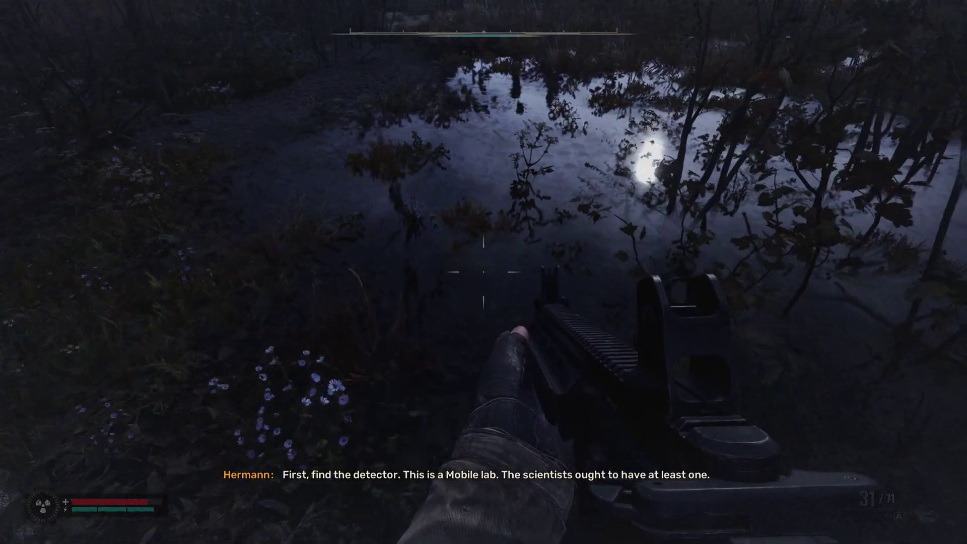
key(s)
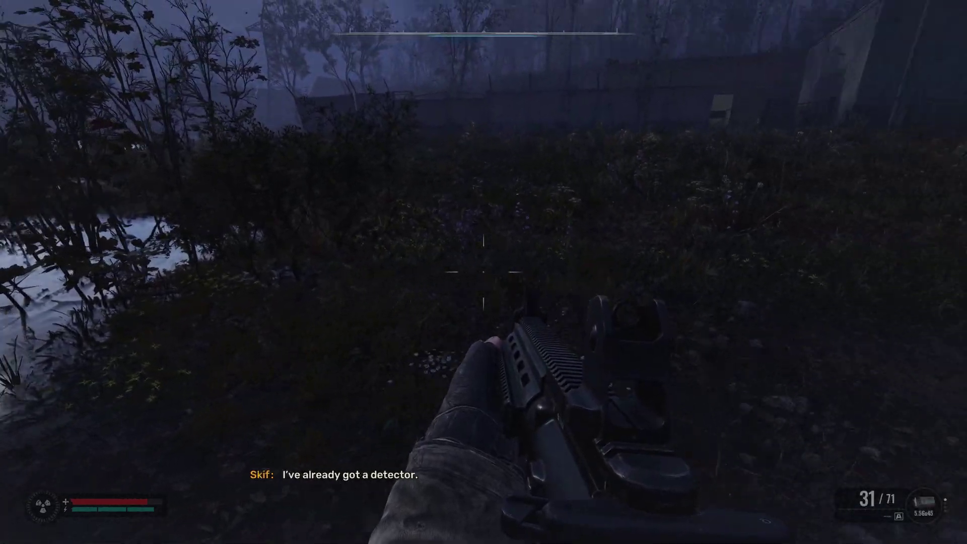
Step: Head to the brick building, bring out the detector and walk inside
key(w)
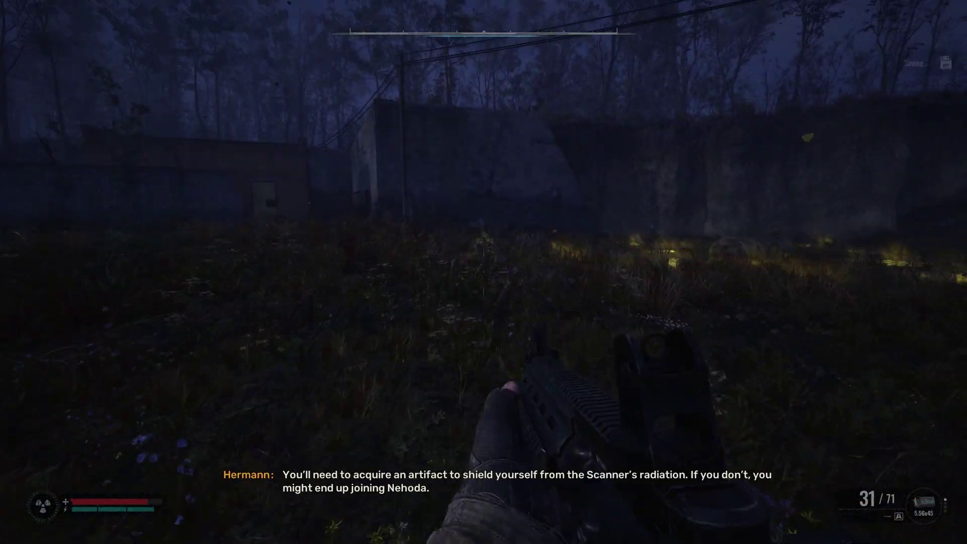
key(w)
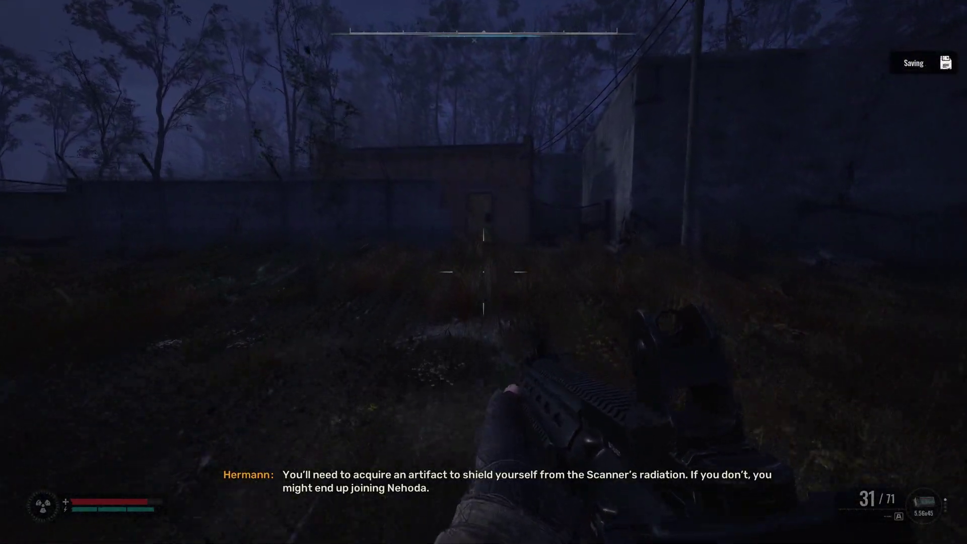
key(w)
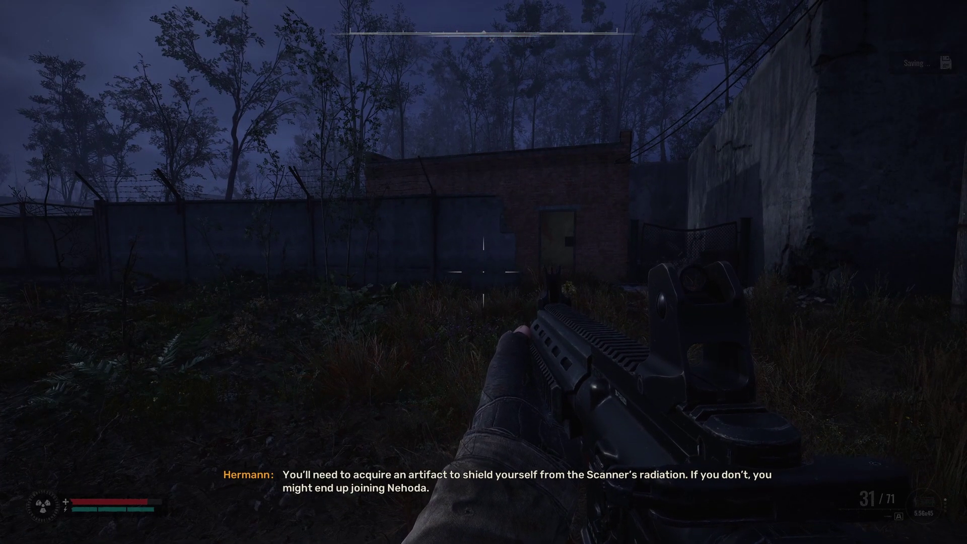
key(w)
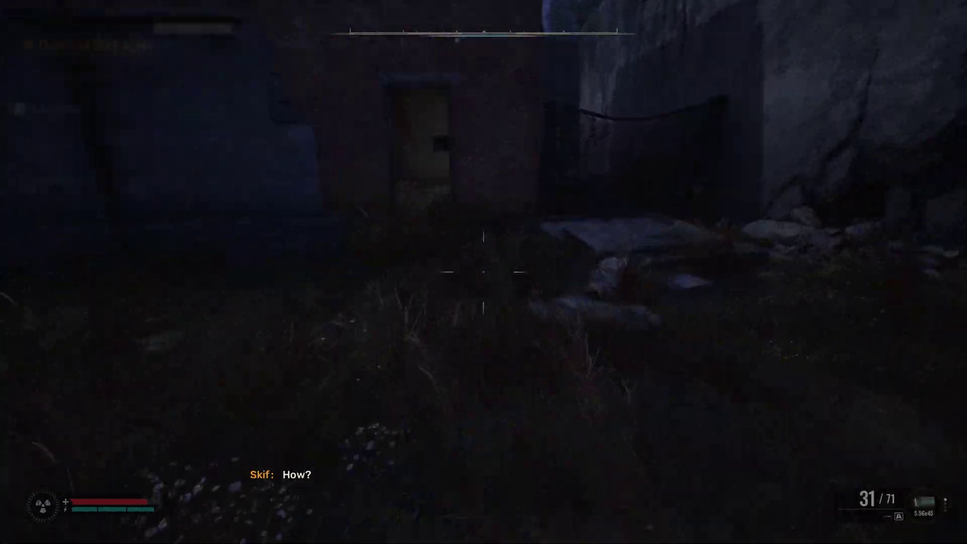
key(w)
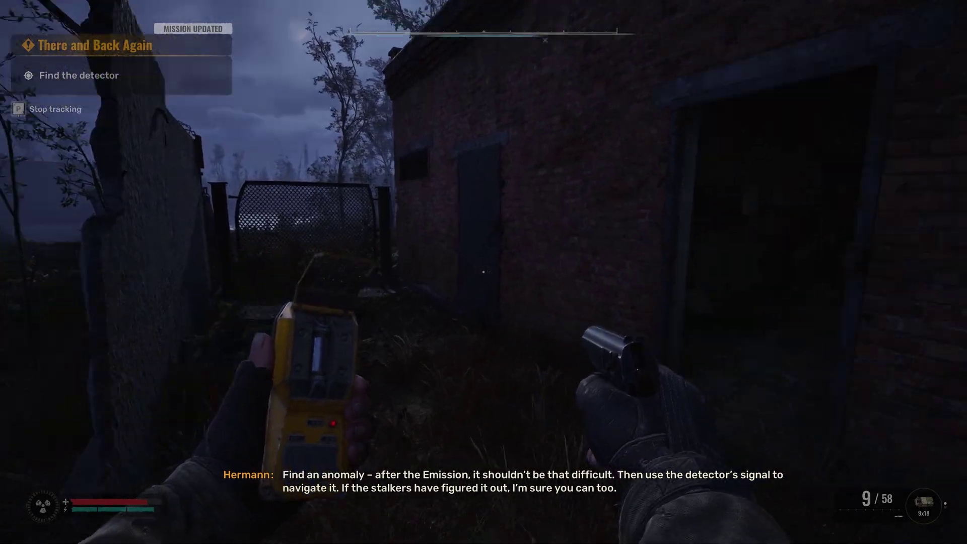
key(w)
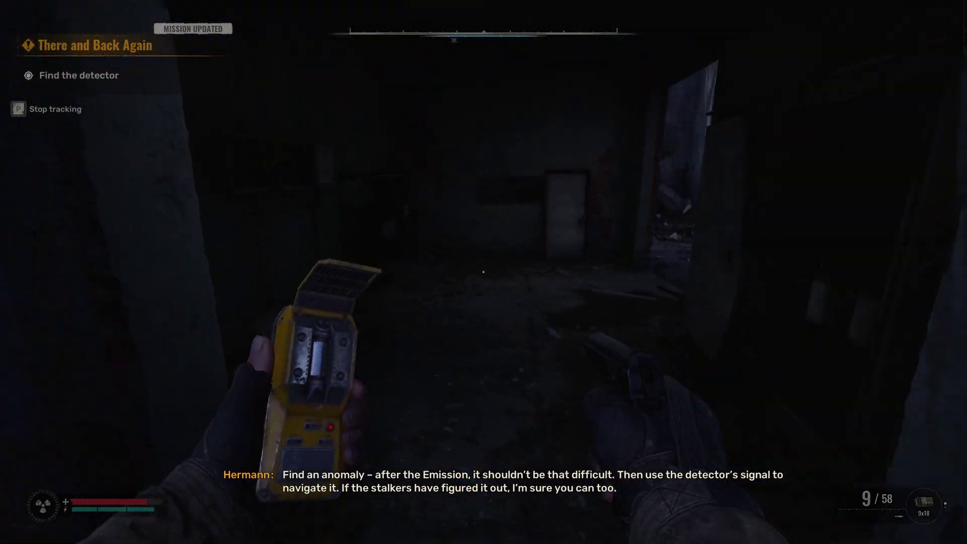